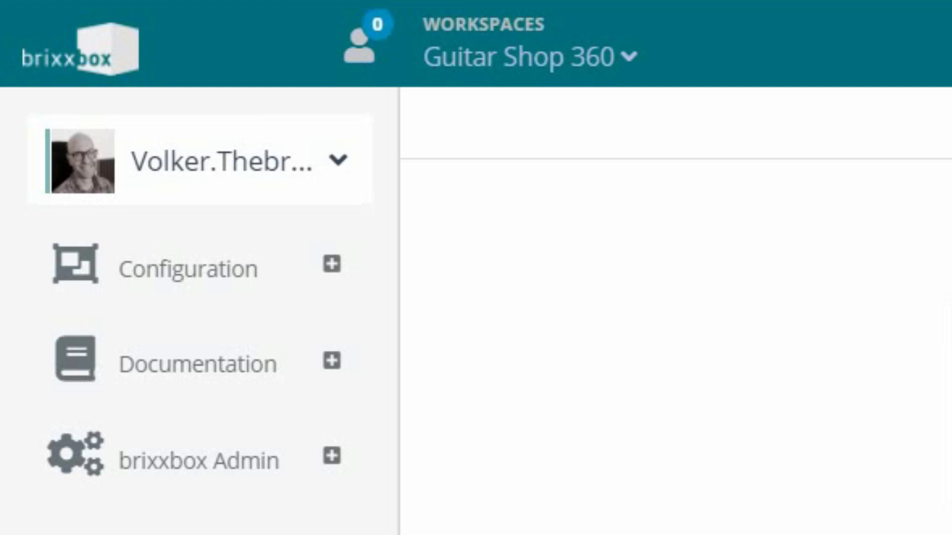
# Create a new table named addressMaster with column prefix adr.
pyautogui.click(325, 268)
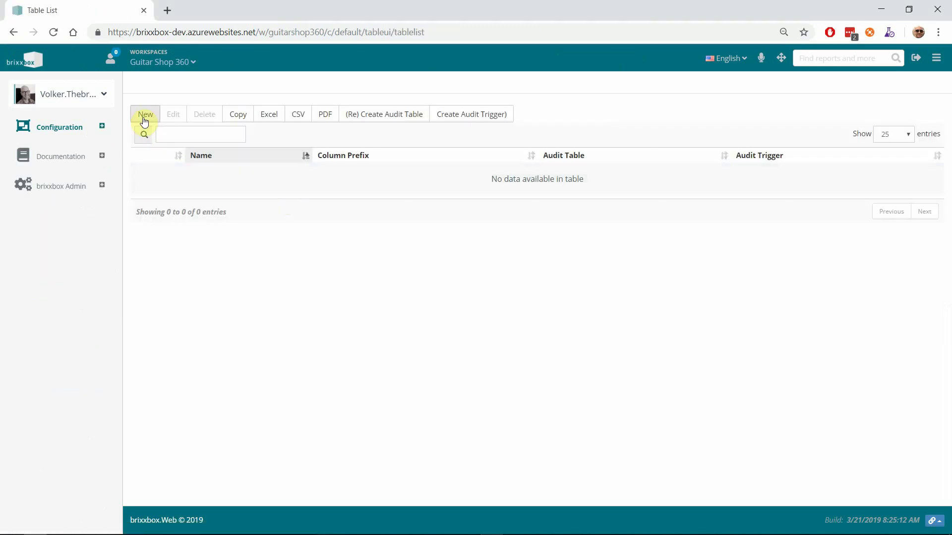
pyautogui.click(146, 117)
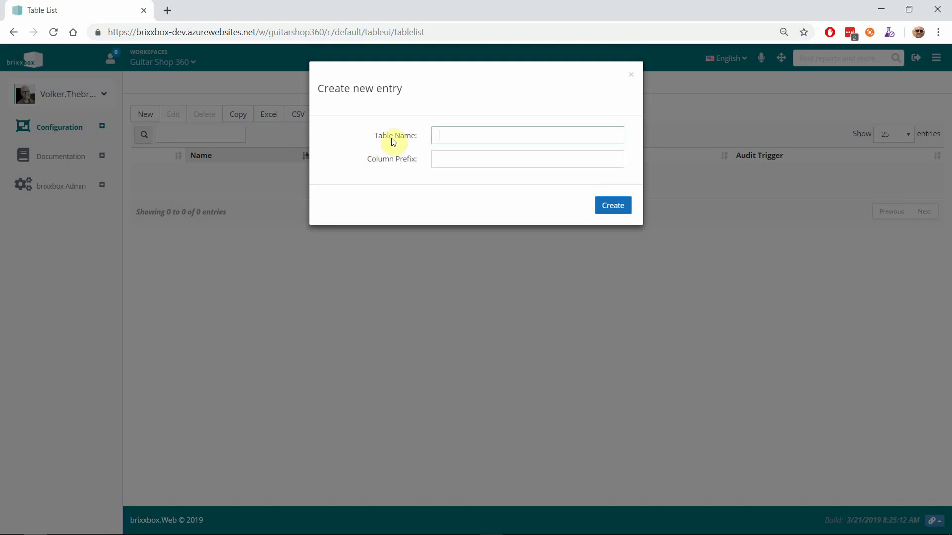
pyautogui.click(436, 136)
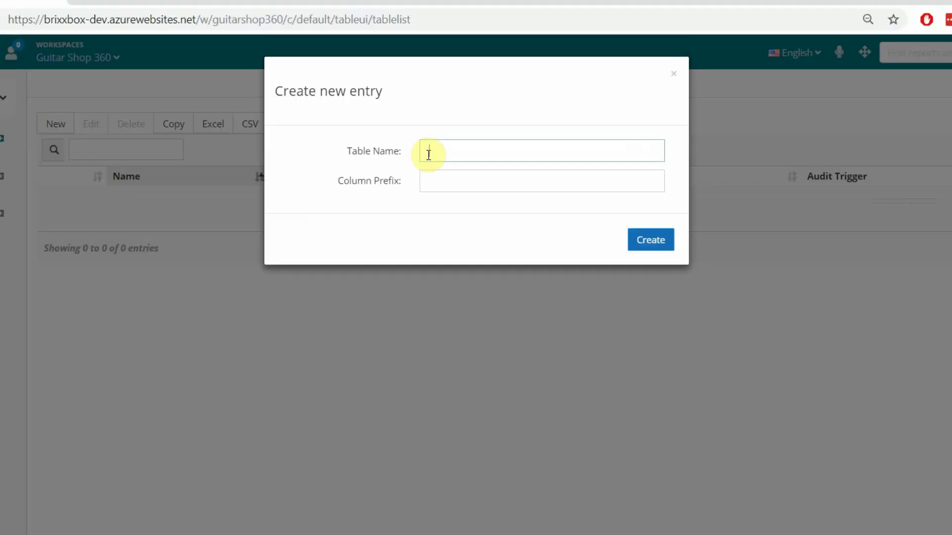
pyautogui.write('address')
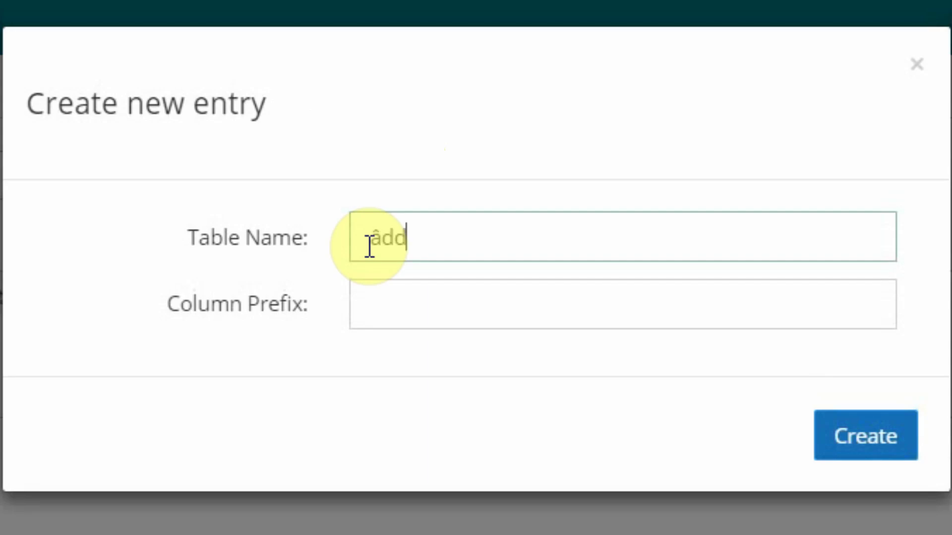
pyautogui.write('Master')
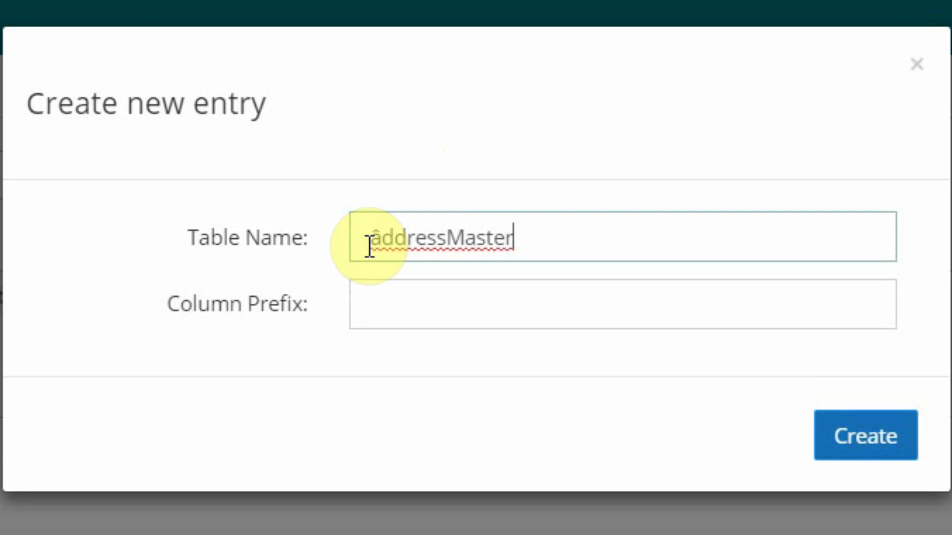
pyautogui.click(378, 237)
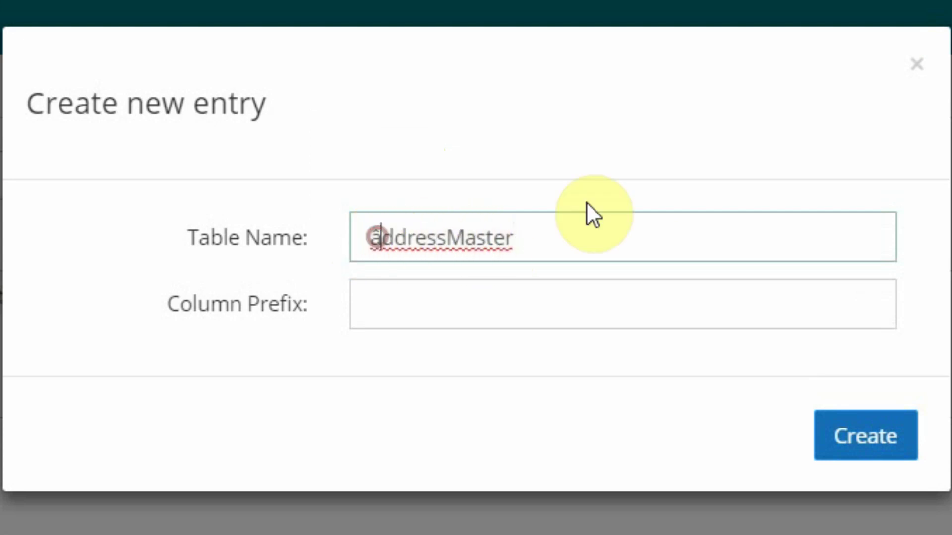
pyautogui.press('BackSpace')
pyautogui.write('a')
pyautogui.press('Tab')
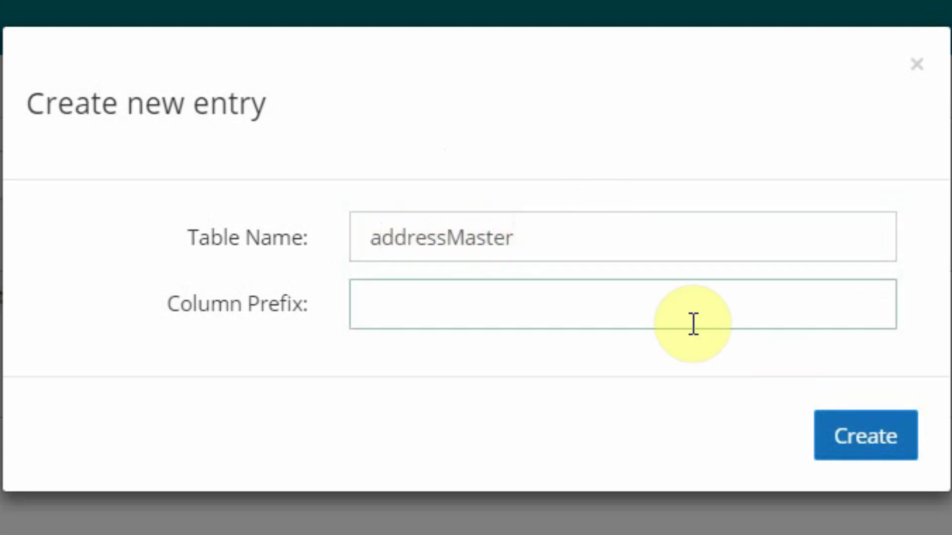
pyautogui.write('adr')
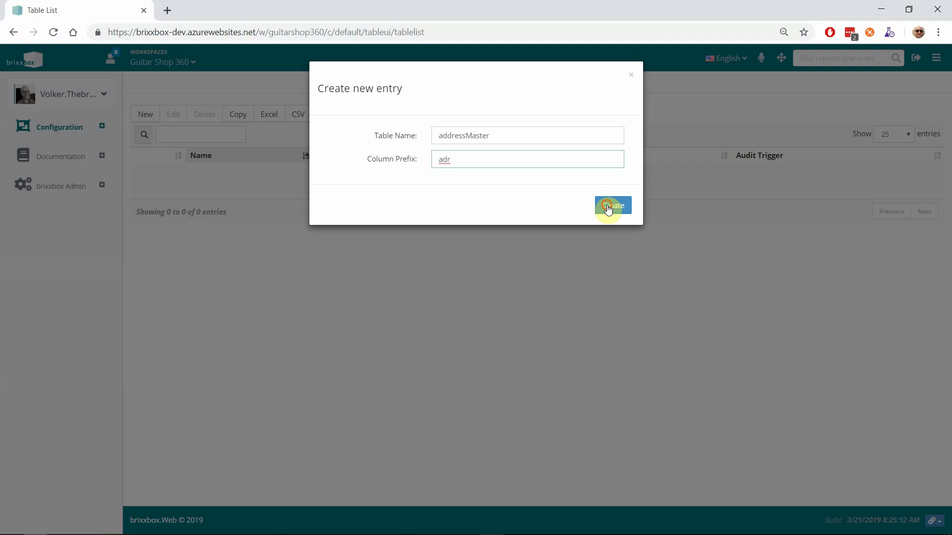
pyautogui.click(851, 443)
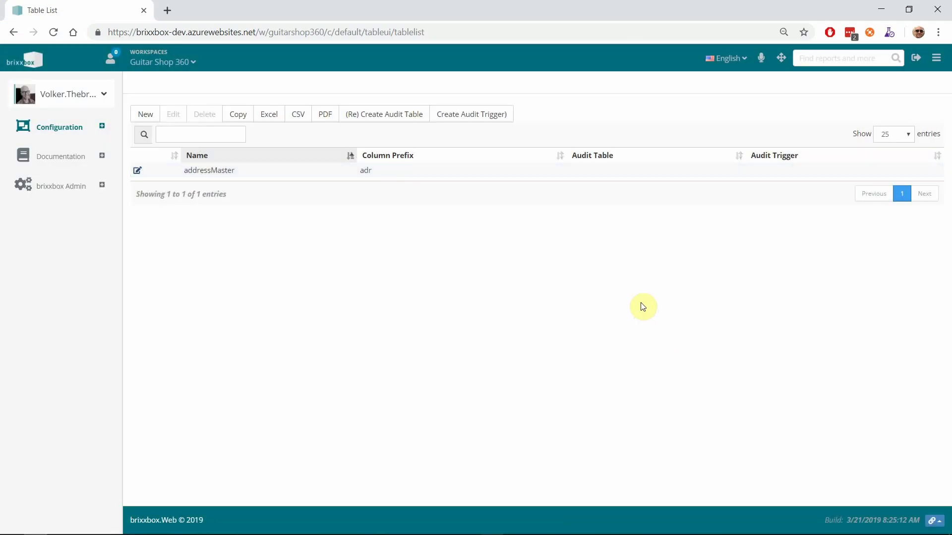
# Add a column adrName with max length 250 to the addressMaster table.
pyautogui.click(138, 172)
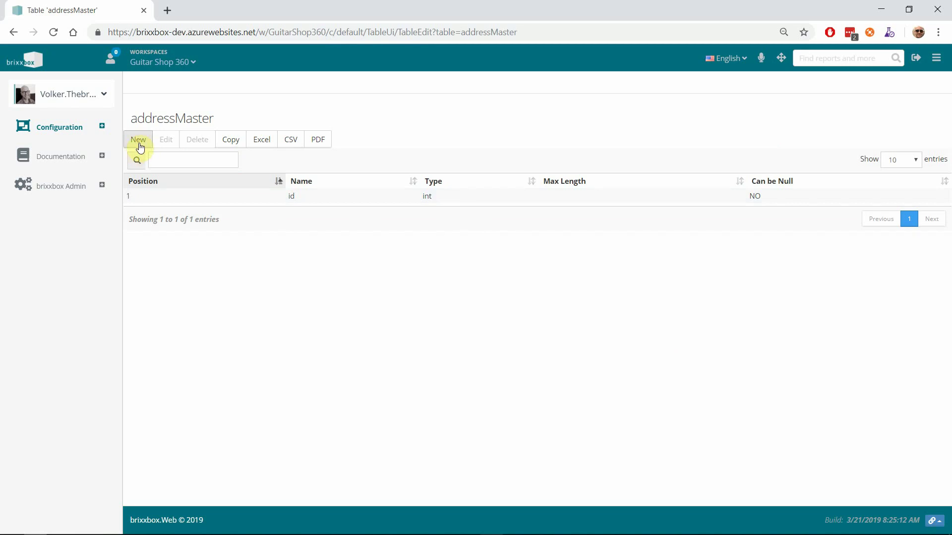
pyautogui.click(139, 142)
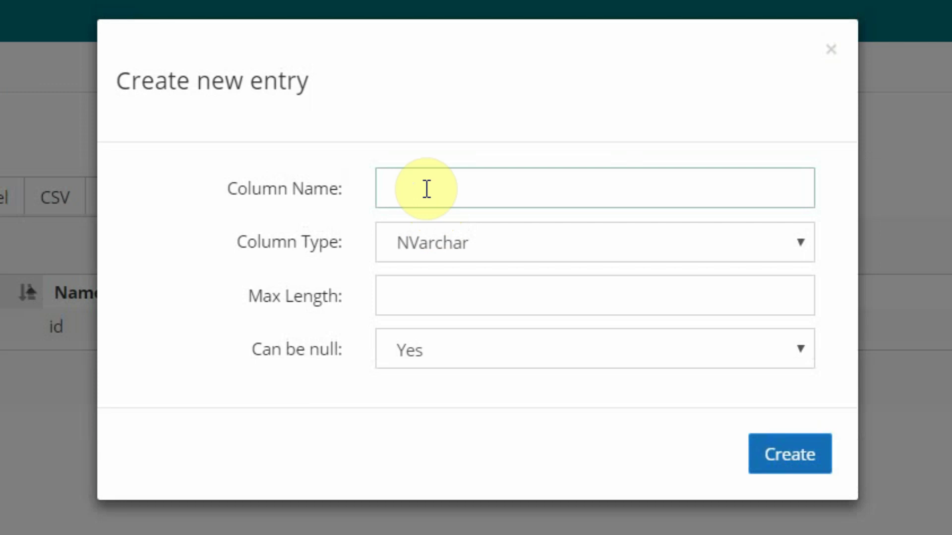
pyautogui.write('adrName')
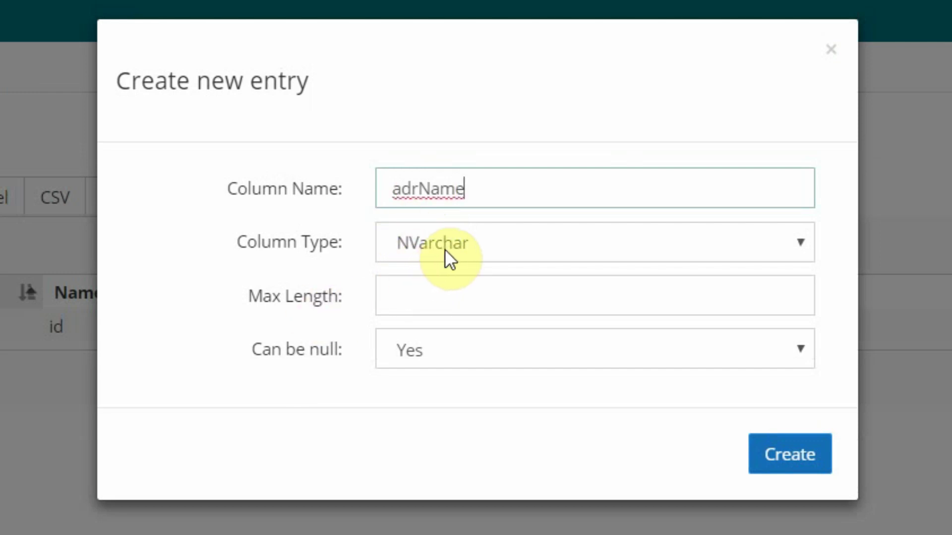
pyautogui.click(424, 292)
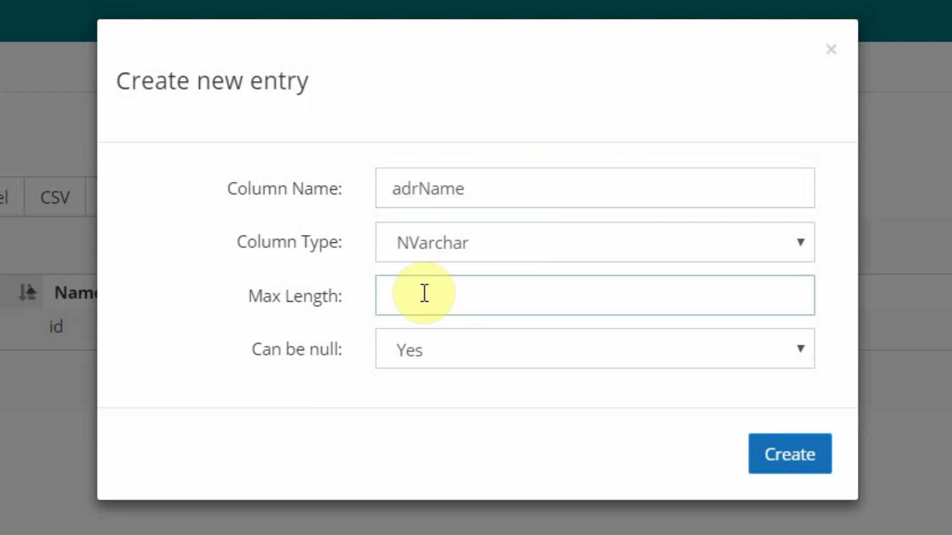
pyautogui.write('250')
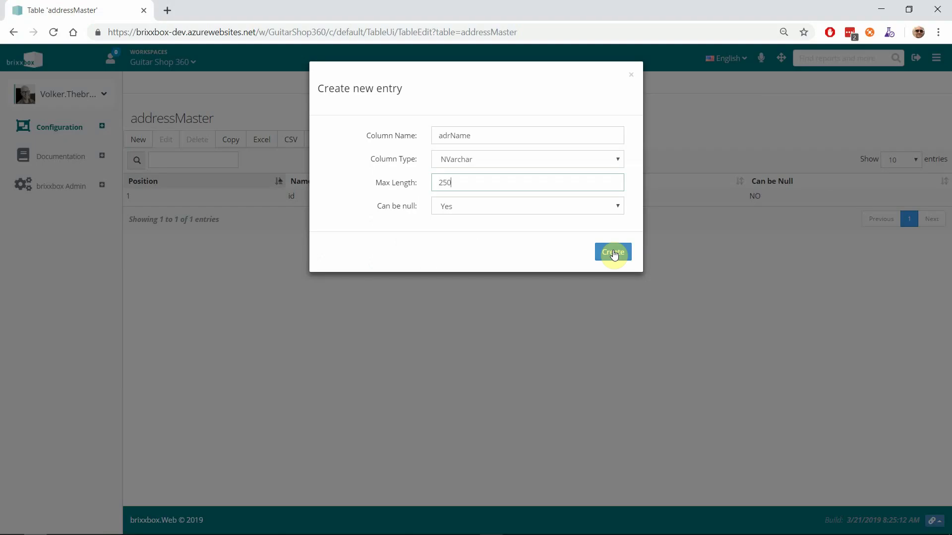
pyautogui.click(613, 252)
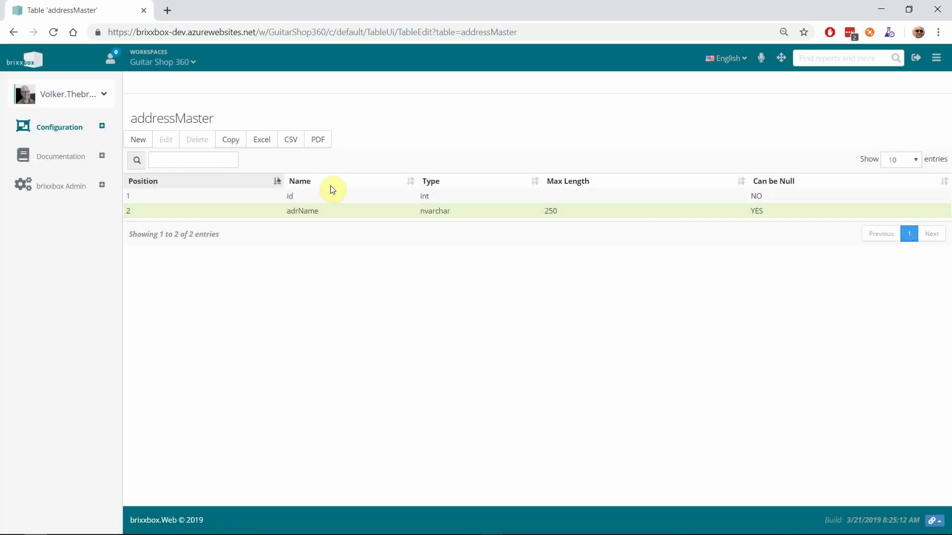
# Add columns adrFirstName and adrStreet, each with max length 250.
pyautogui.click(144, 139)
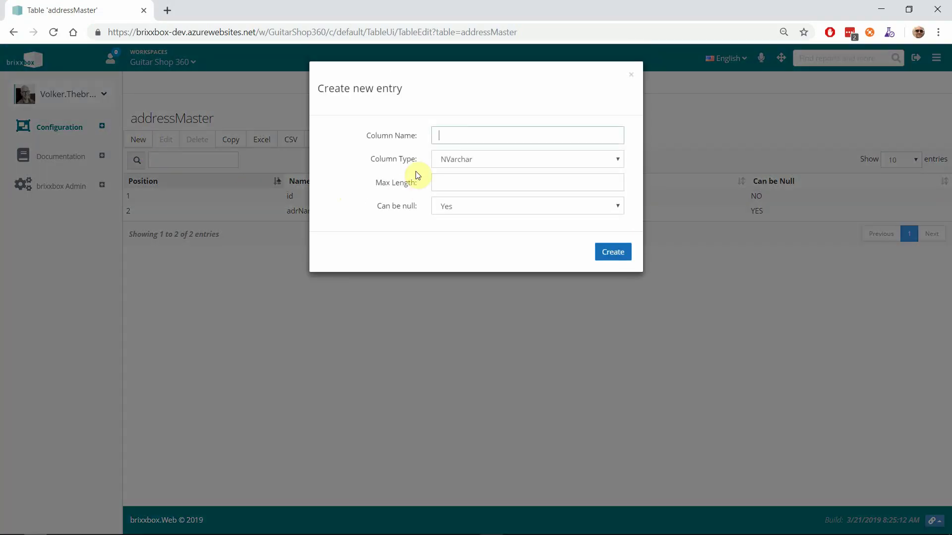
pyautogui.write('adrFirstName')
pyautogui.click(457, 186)
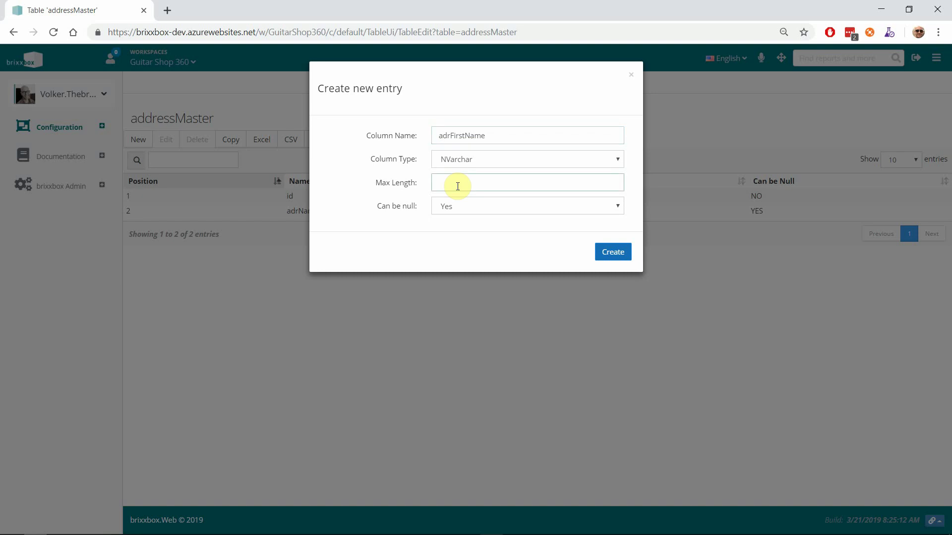
pyautogui.write('250')
pyautogui.click(610, 253)
pyautogui.click(138, 140)
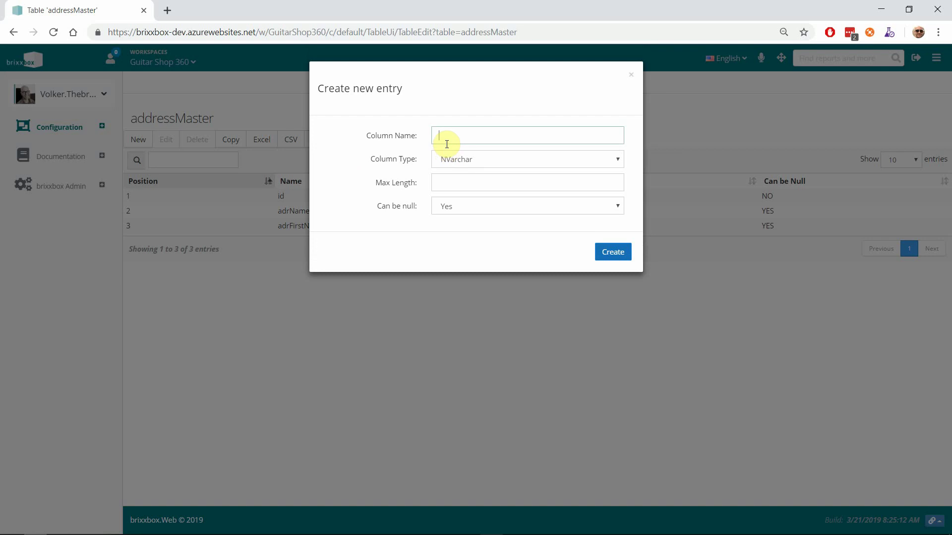
pyautogui.write('adrStreet')
pyautogui.click(478, 176)
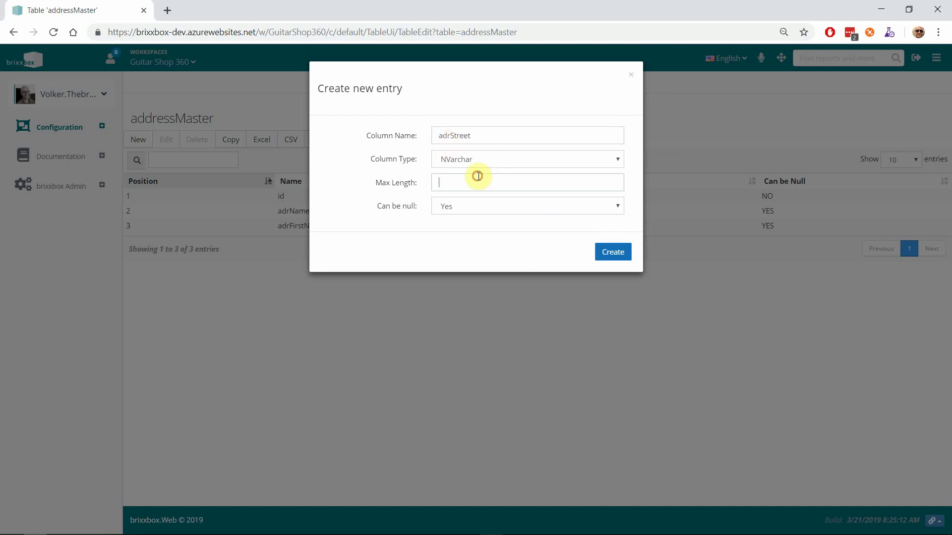
pyautogui.write('250')
pyautogui.click(606, 254)
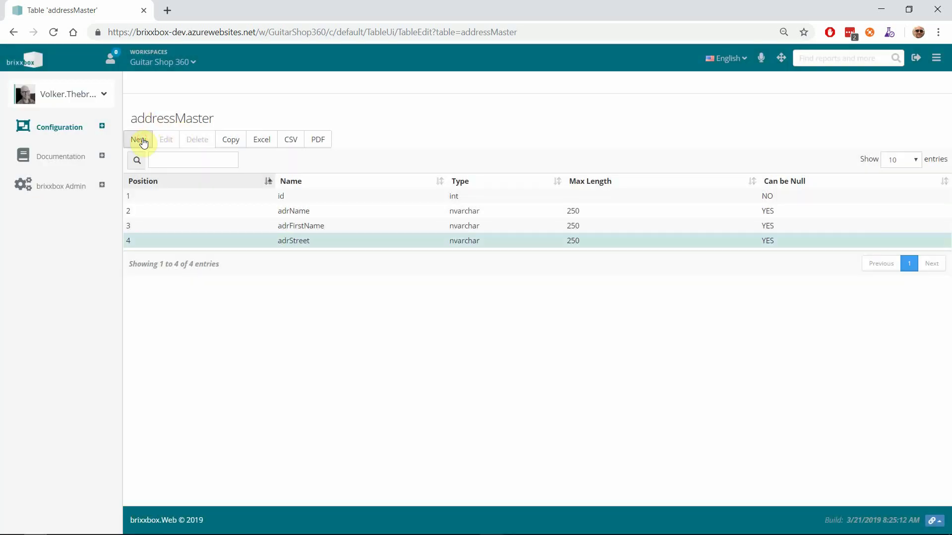
# Add columns adrZip with max length 15 and adrCity with max length 250.
pyautogui.click(139, 139)
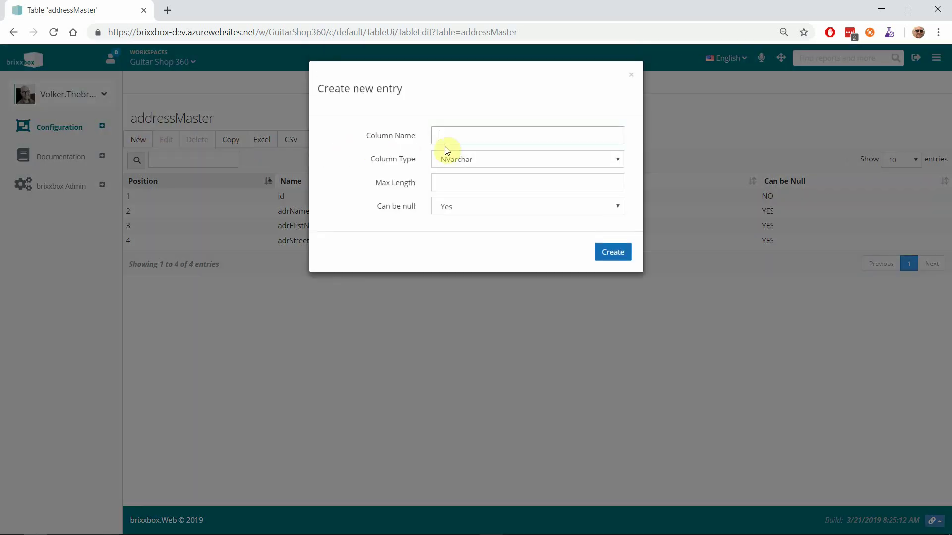
pyautogui.write('adrZip')
pyautogui.click(453, 182)
pyautogui.write('15')
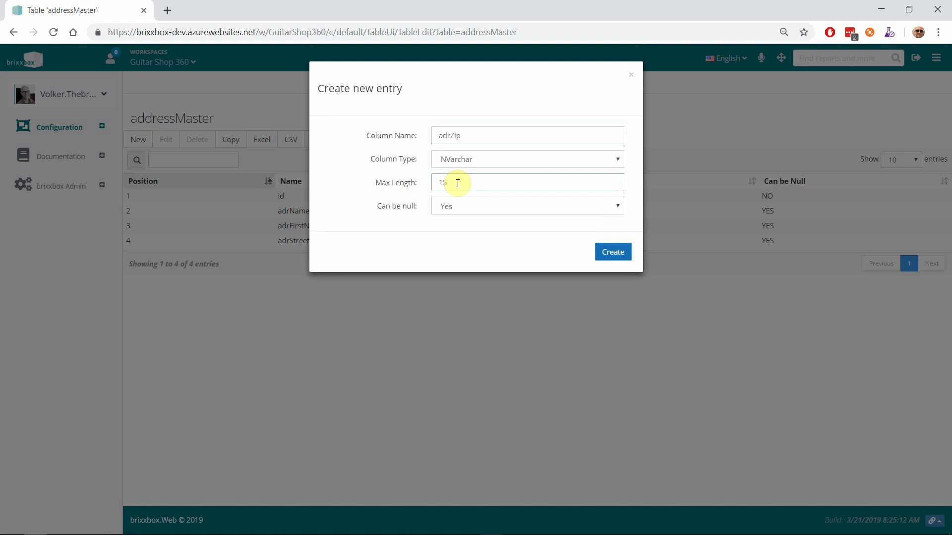
pyautogui.click(612, 255)
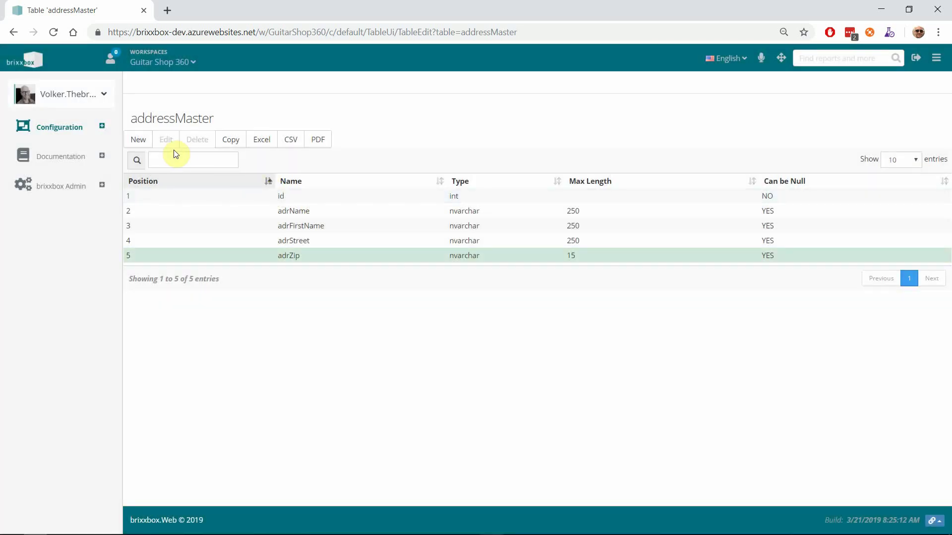
pyautogui.click(148, 142)
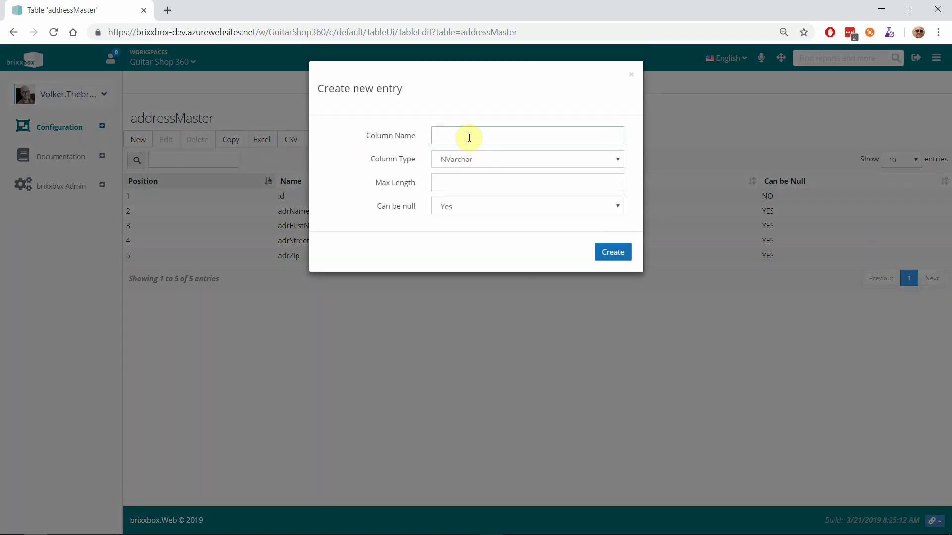
pyautogui.write('adrCity')
pyautogui.click(477, 182)
pyautogui.write('12')
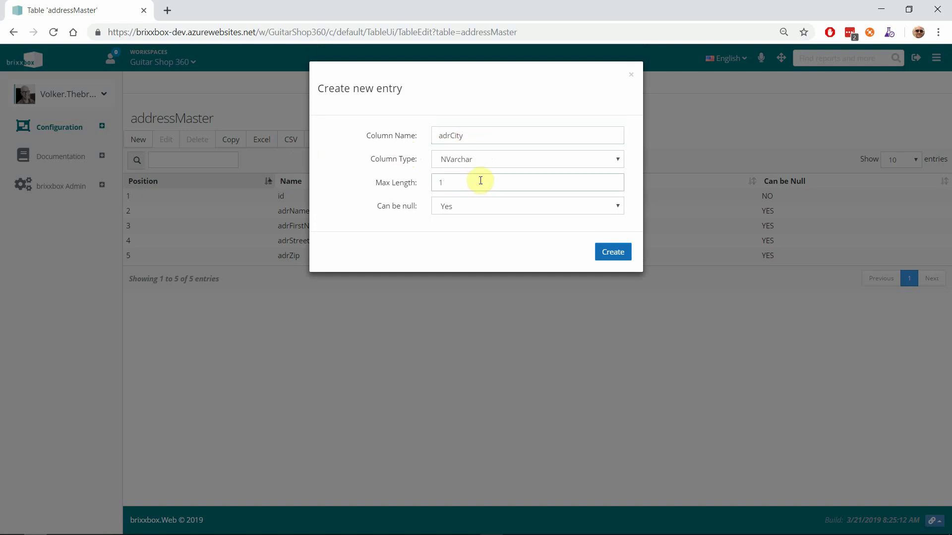
pyautogui.write('50')
pyautogui.click(616, 254)
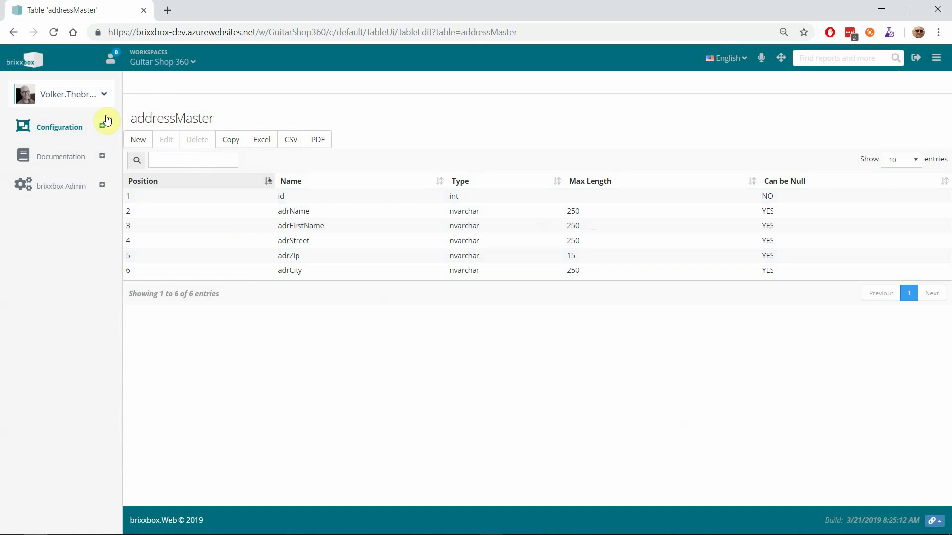
# Create an app configuration named addressMaster and open it in the editor.
pyautogui.click(72, 134)
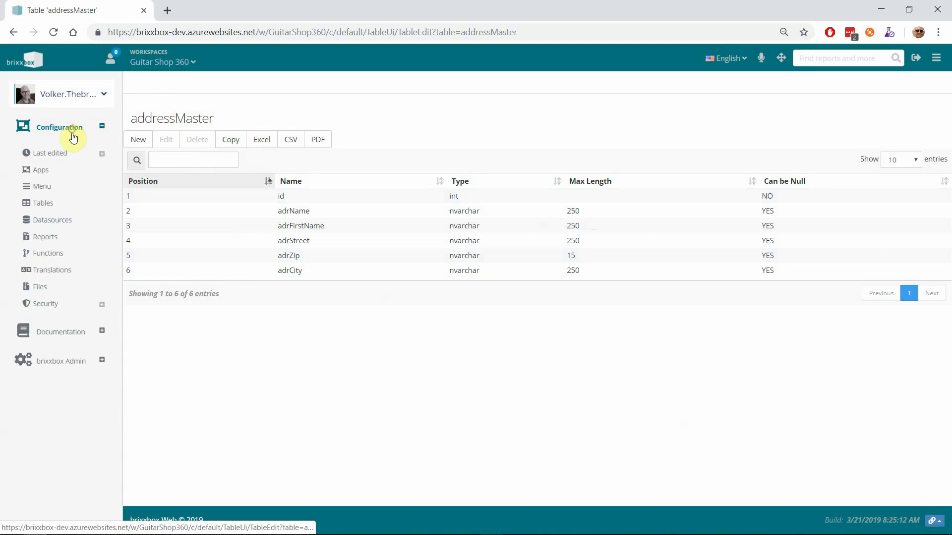
pyautogui.click(53, 171)
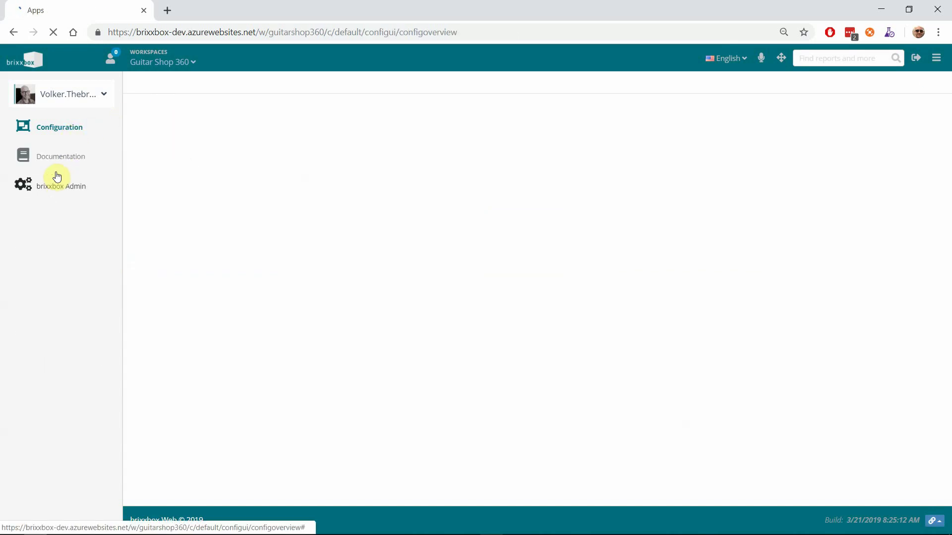
pyautogui.click(147, 116)
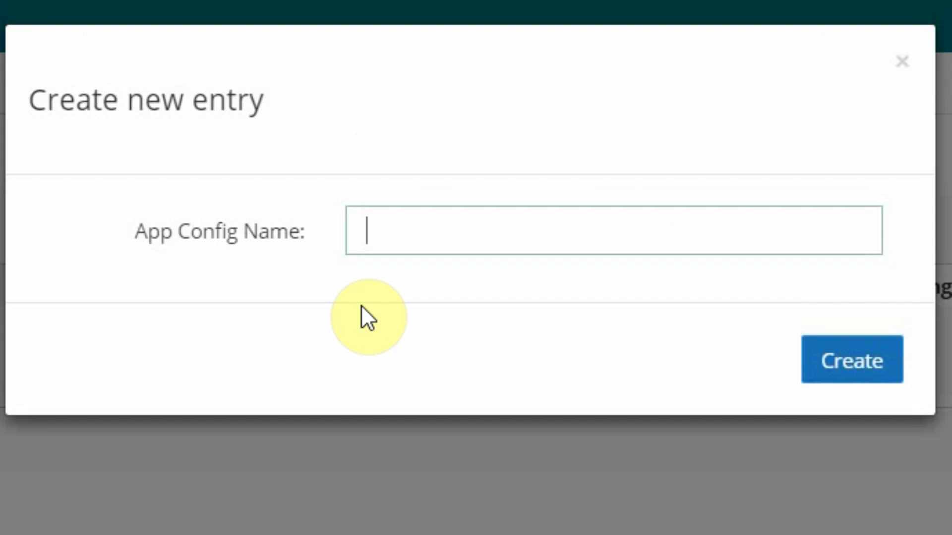
pyautogui.write('addr')
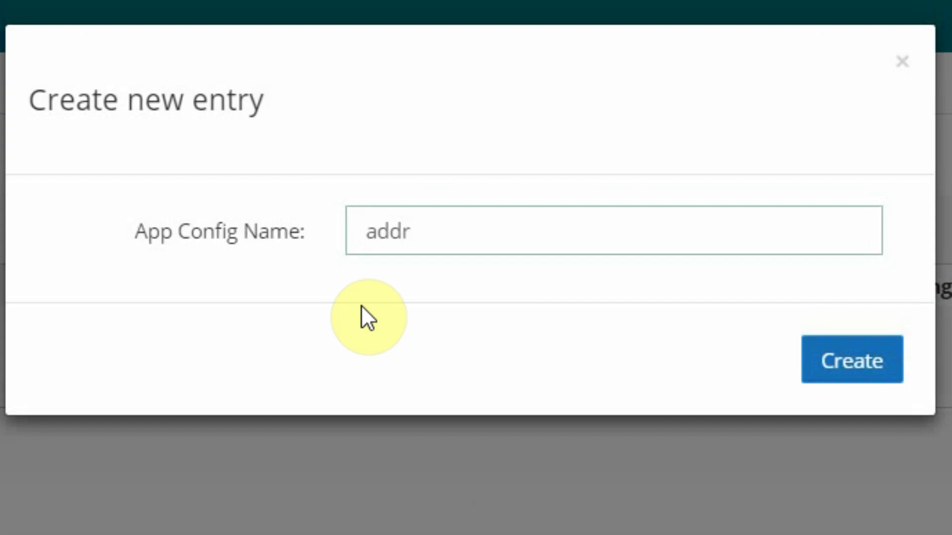
pyautogui.write('essMaste')
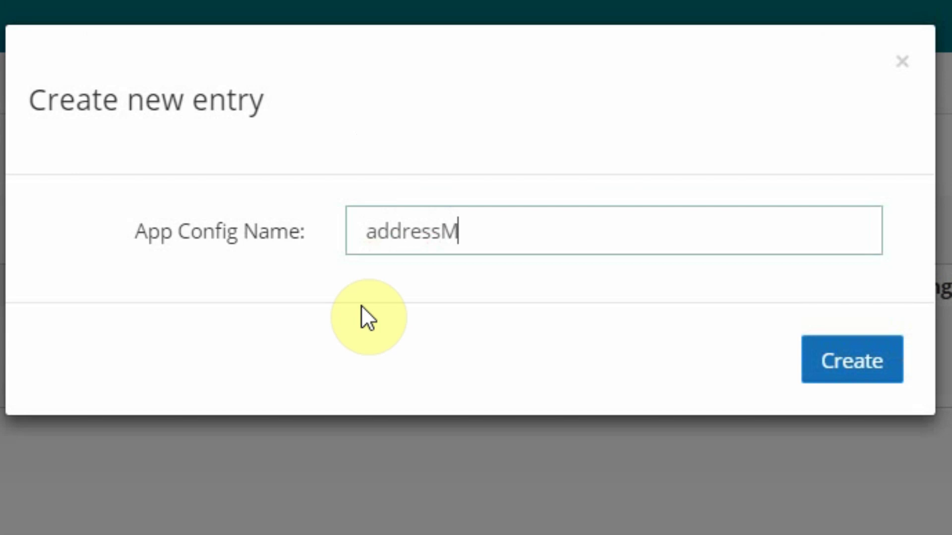
pyautogui.write('r')
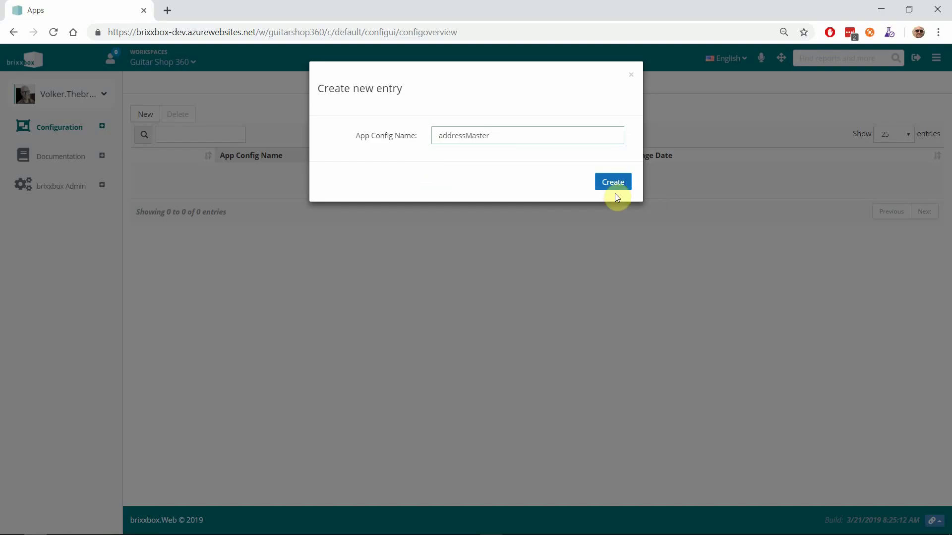
pyautogui.click(852, 375)
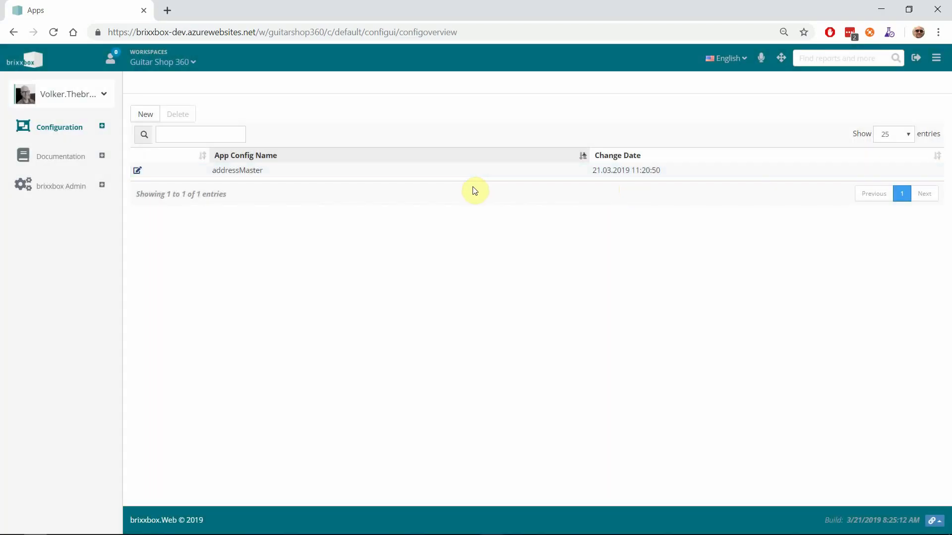
pyautogui.click(138, 170)
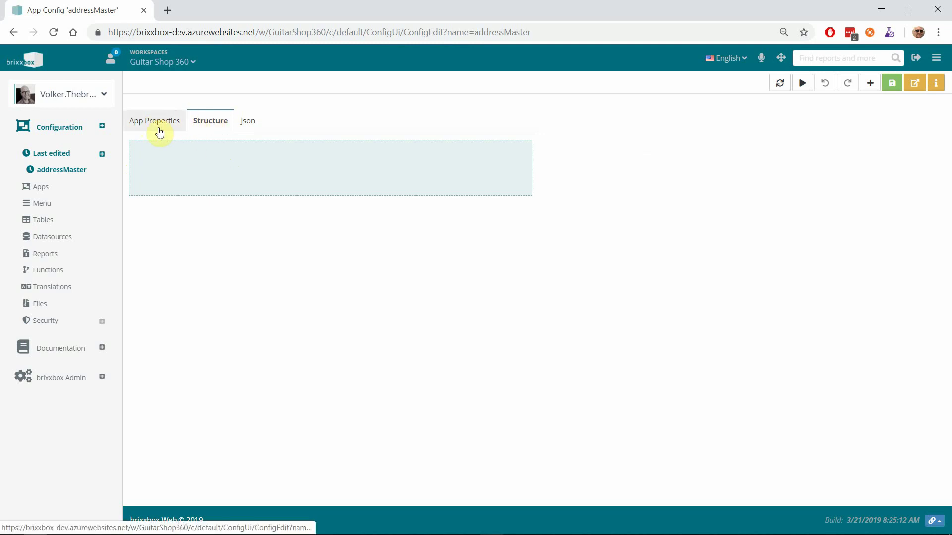
# Title the app 'Address Master' and choose addressMaster as its master table.
pyautogui.click(160, 124)
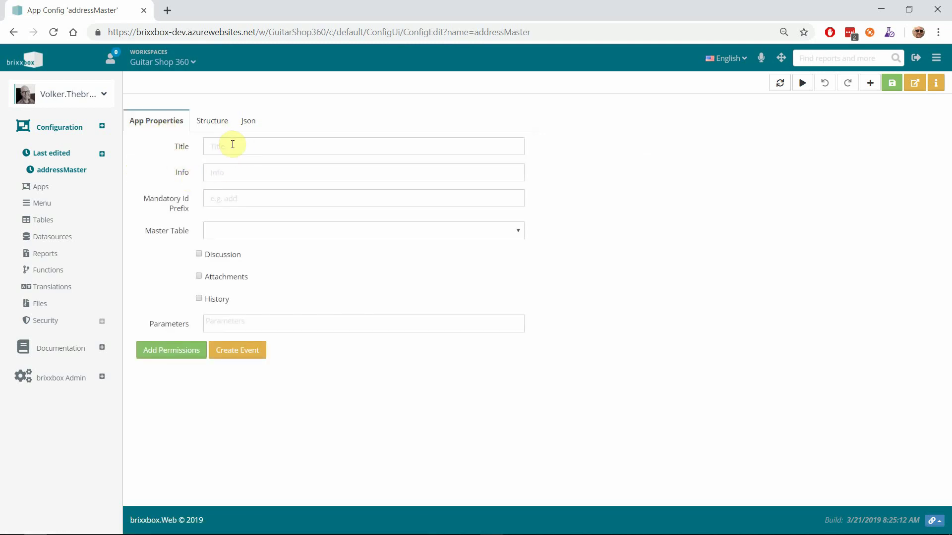
pyautogui.click(232, 144)
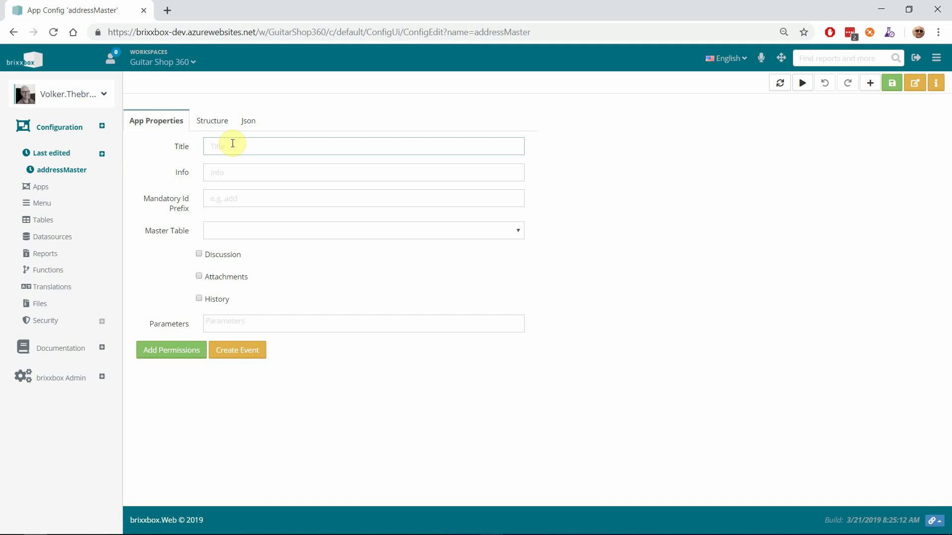
pyautogui.write('Address Master')
pyautogui.click(216, 230)
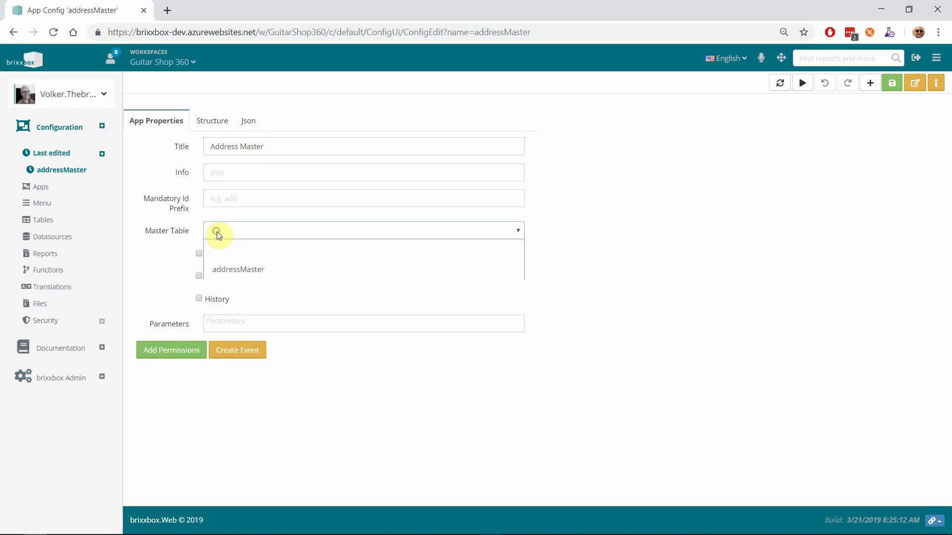
pyautogui.click(238, 272)
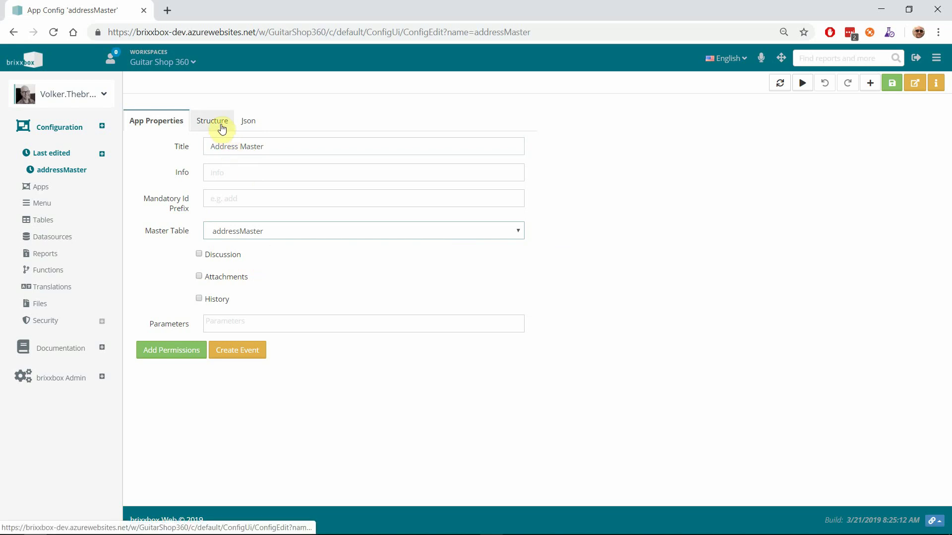
# Add a textBox control labelled 'Name' bound to the adrName data field.
pyautogui.click(221, 127)
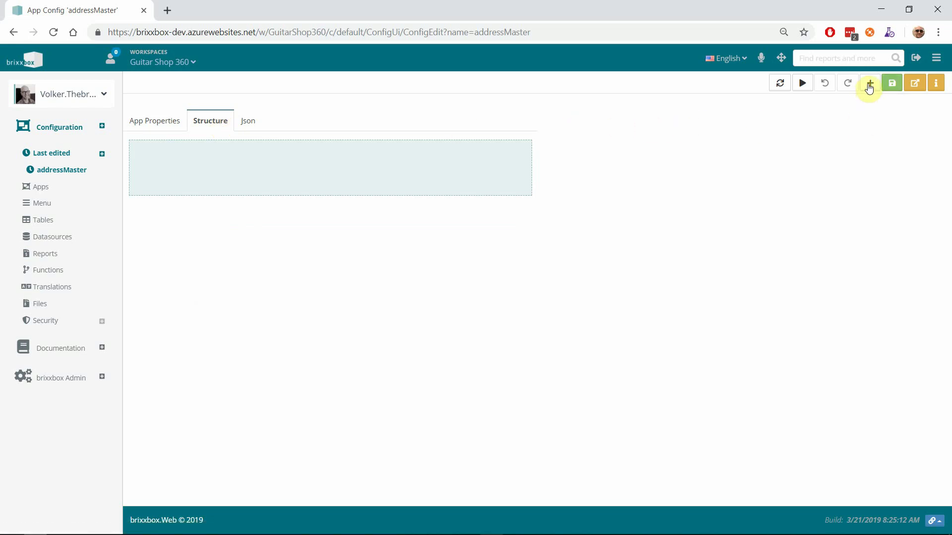
pyautogui.click(868, 85)
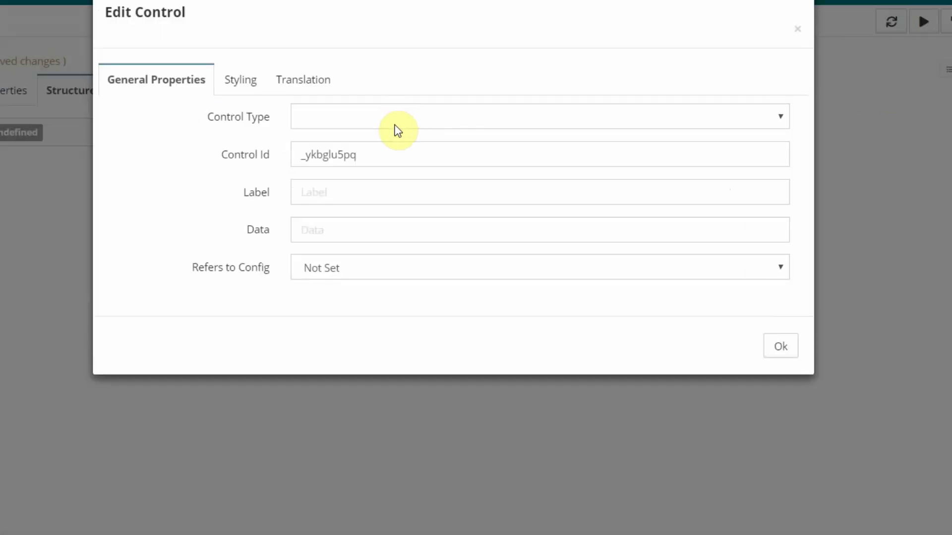
pyautogui.click(395, 128)
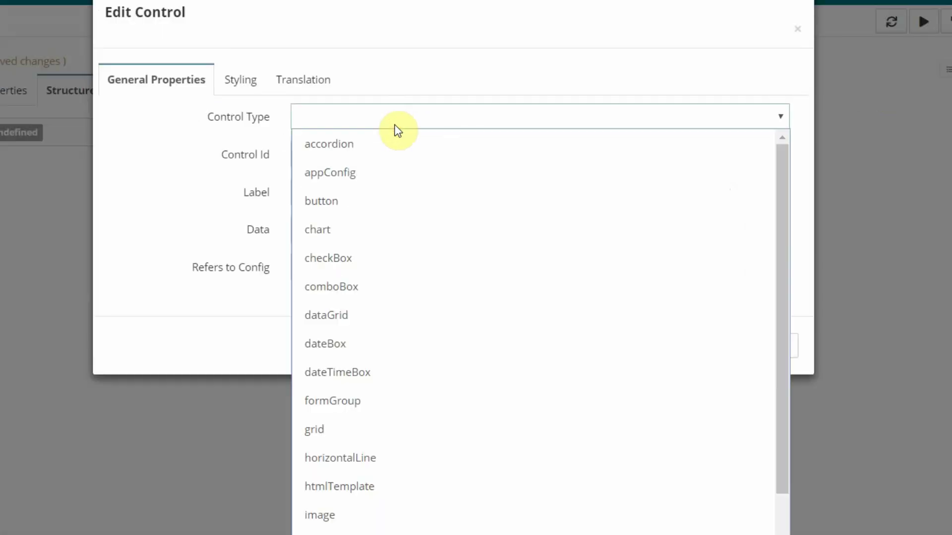
pyautogui.scroll(-5, 381, 364)
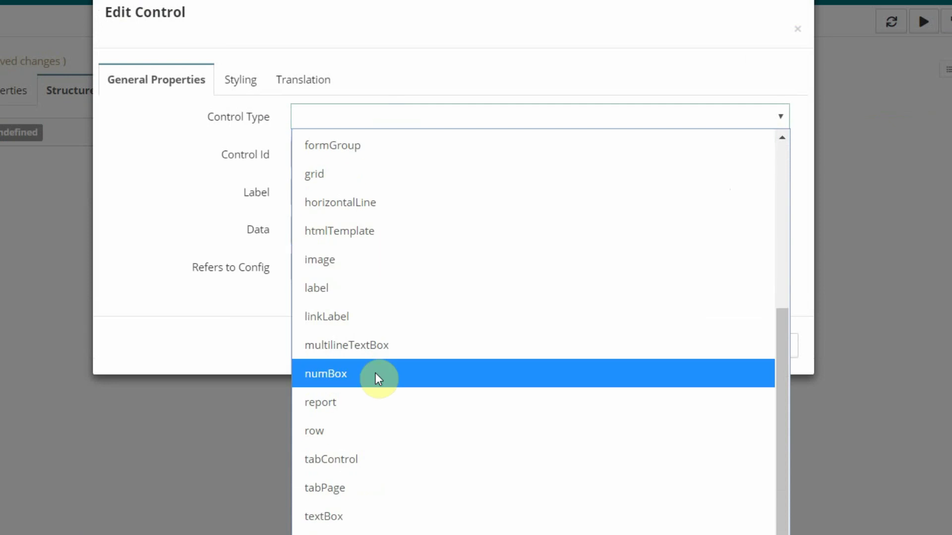
pyautogui.click(345, 520)
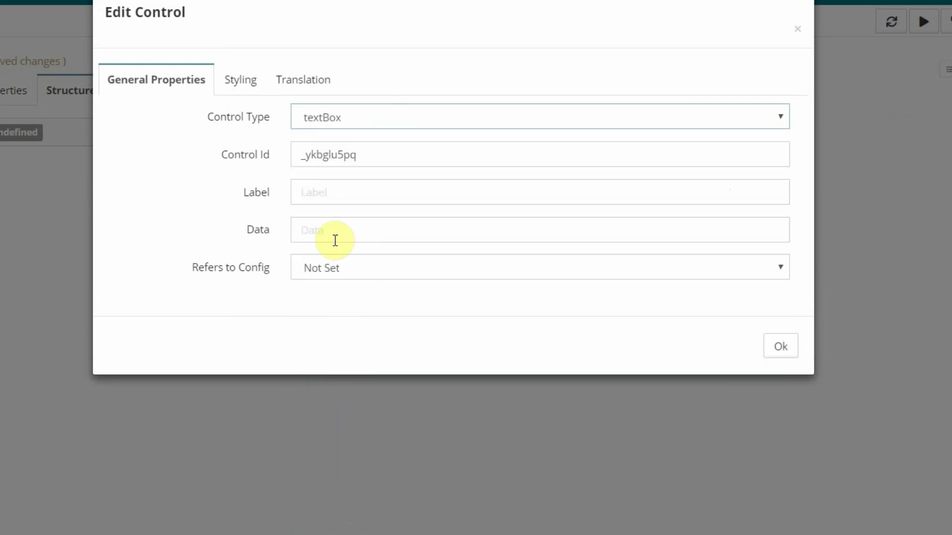
pyautogui.click(322, 190)
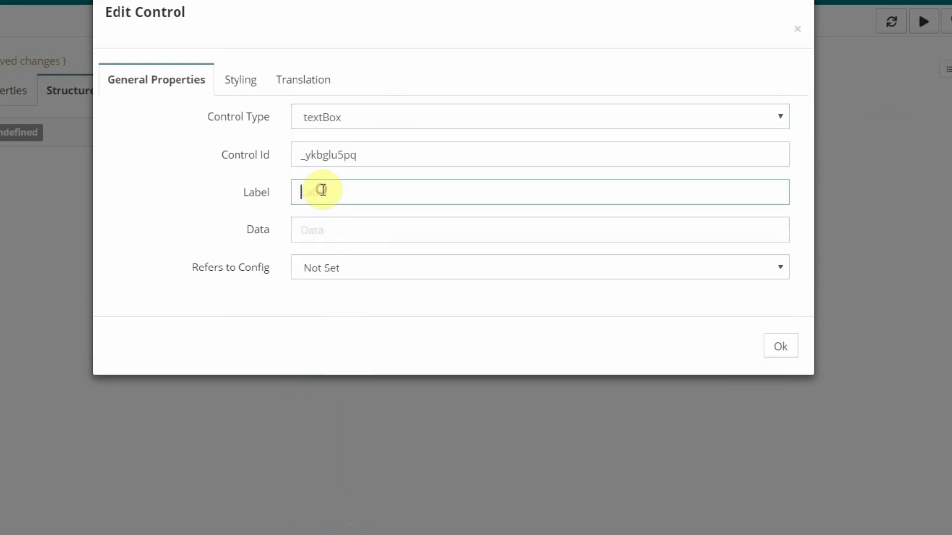
pyautogui.write('Name')
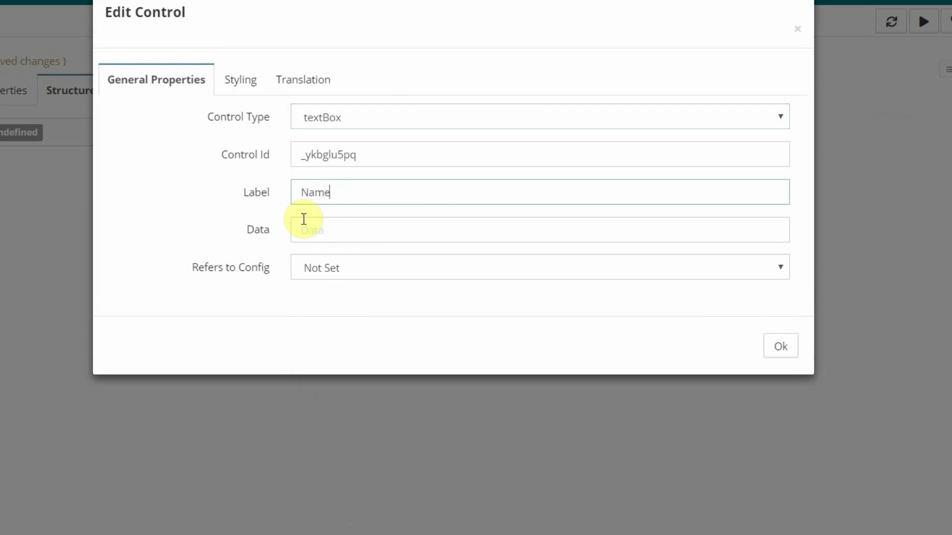
pyautogui.click(306, 231)
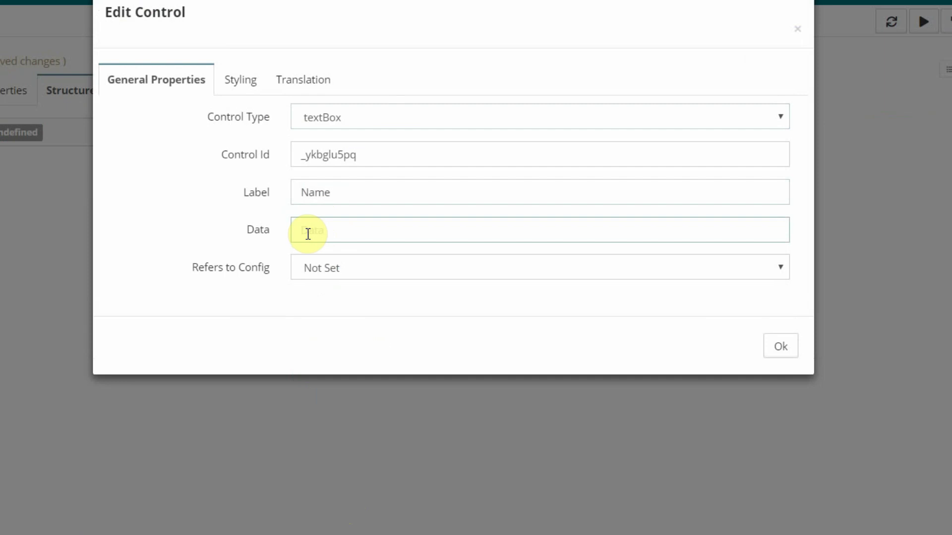
pyautogui.write('drNme')
pyautogui.press('BackSpace')
pyautogui.write('ame')
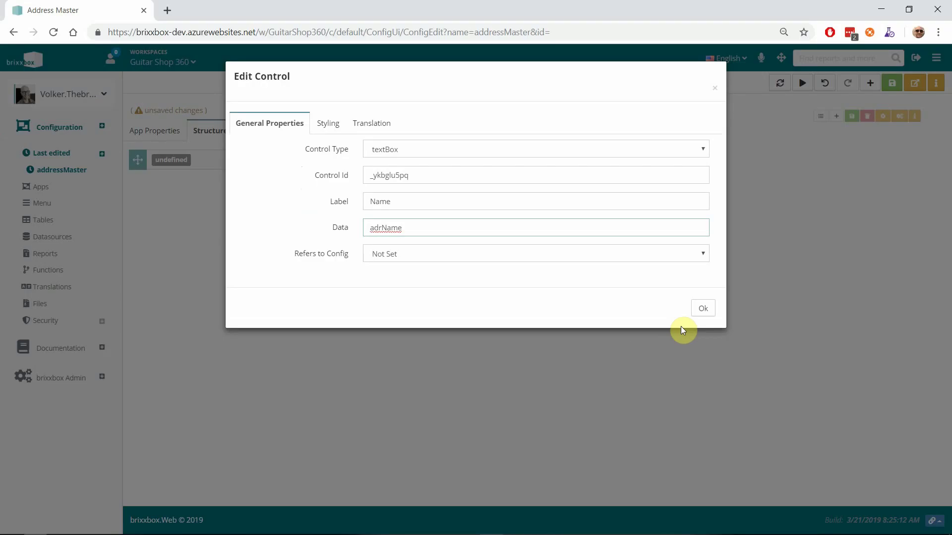
pyautogui.click(705, 311)
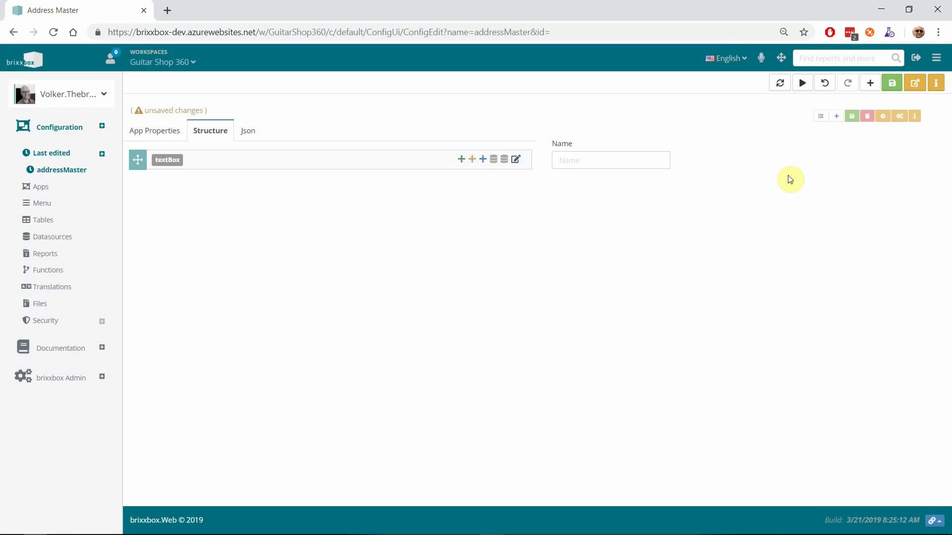
# Save the app configuration, then save a first record with Name 'Hello'.
pyautogui.click(894, 89)
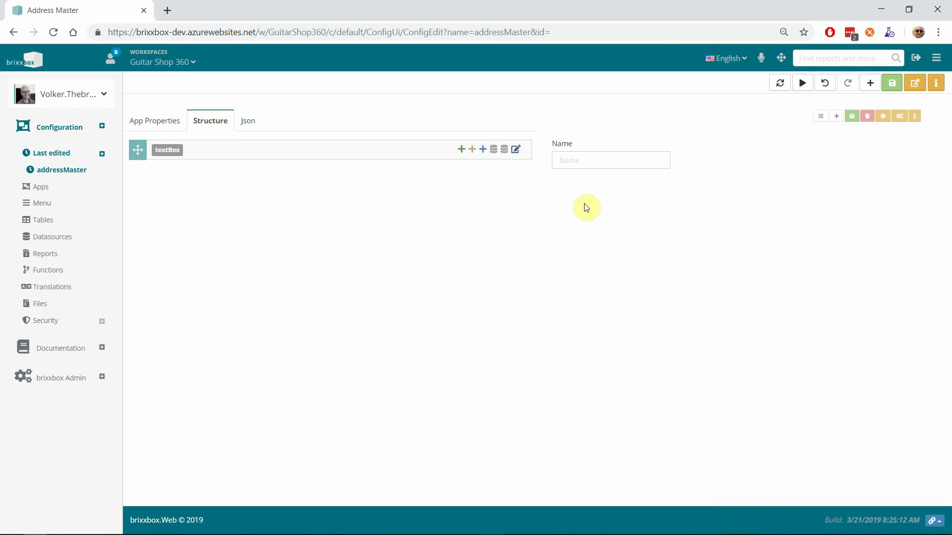
pyautogui.click(565, 162)
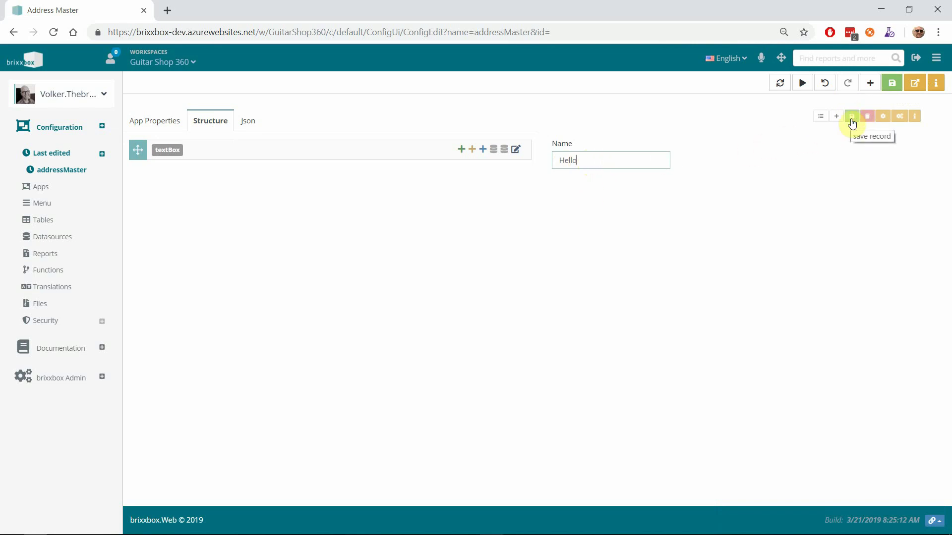
pyautogui.click(852, 124)
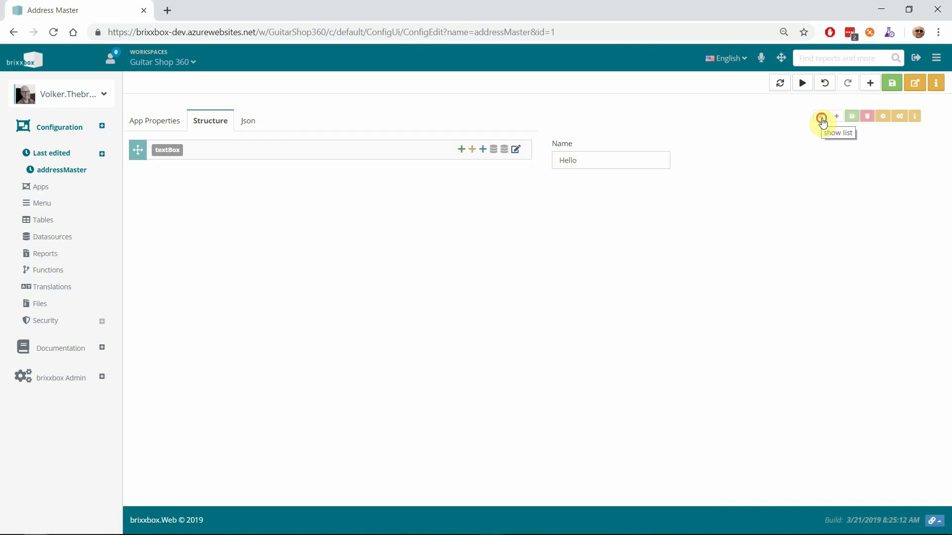
pyautogui.click(822, 119)
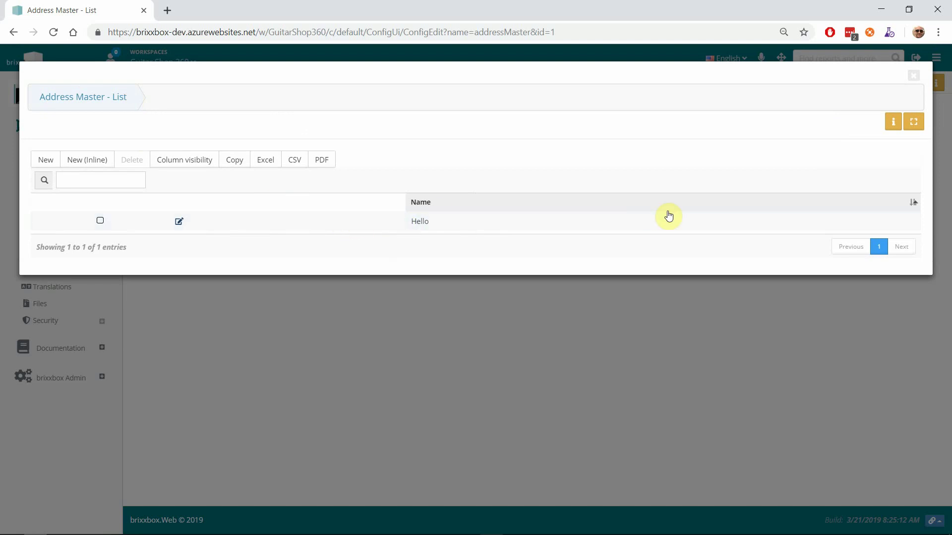
pyautogui.click(912, 76)
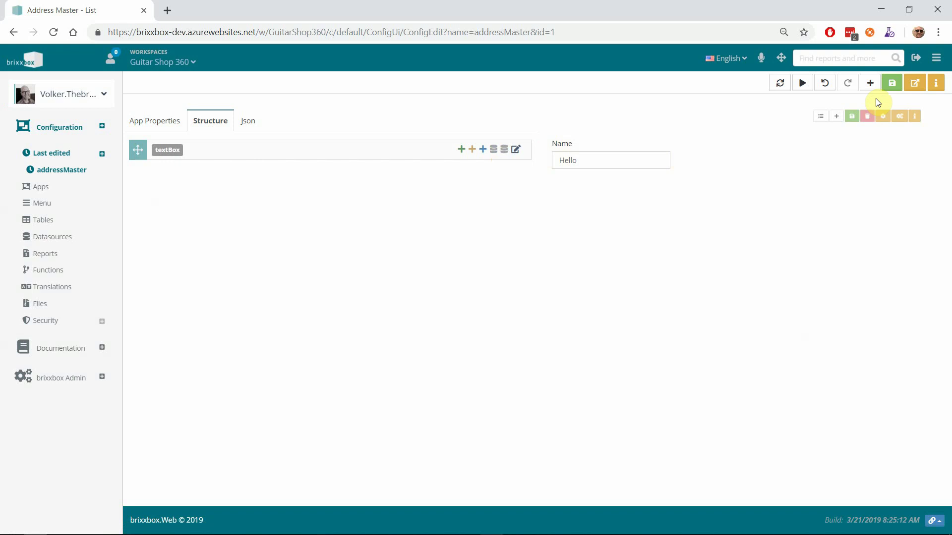
# Add a textBox labelled 'First Name' bound to the adrFirstName data field.
pyautogui.click(870, 84)
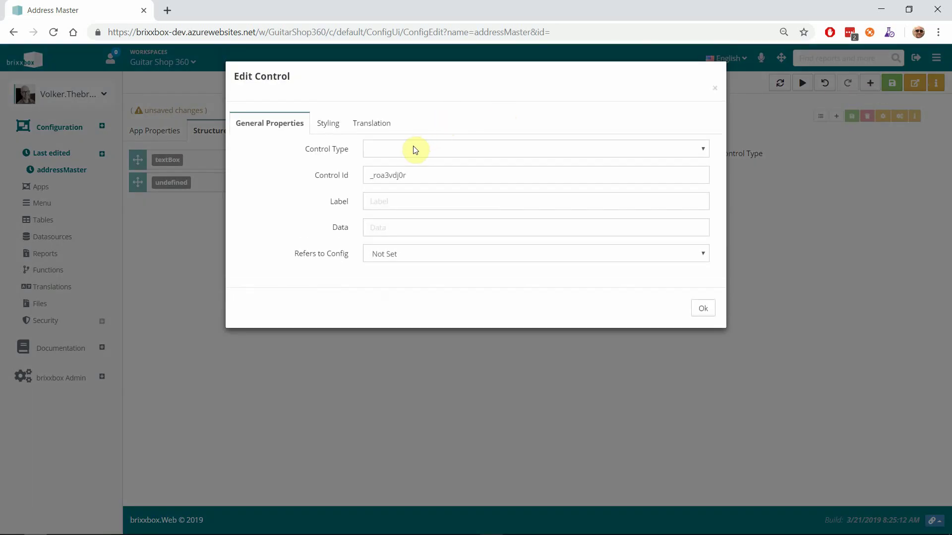
pyautogui.click(410, 148)
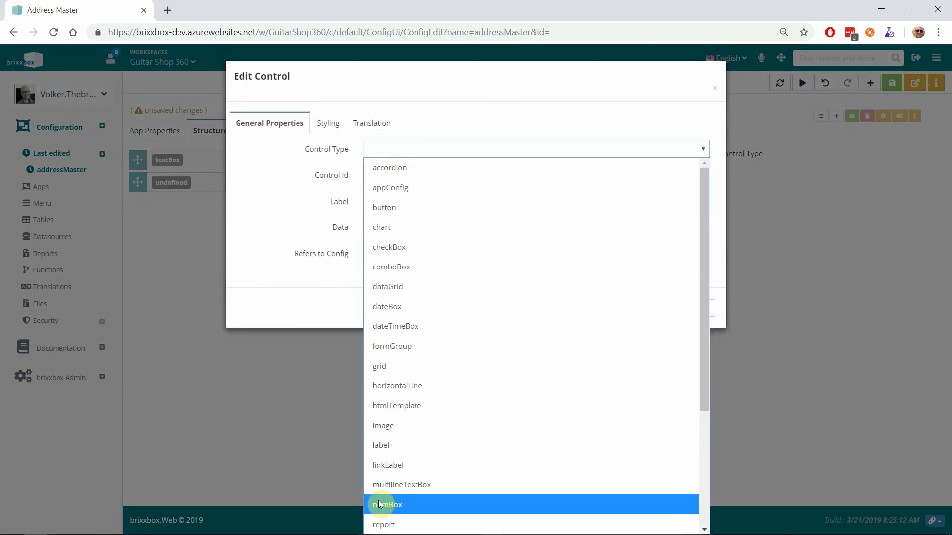
pyautogui.scroll(-3, 395, 427)
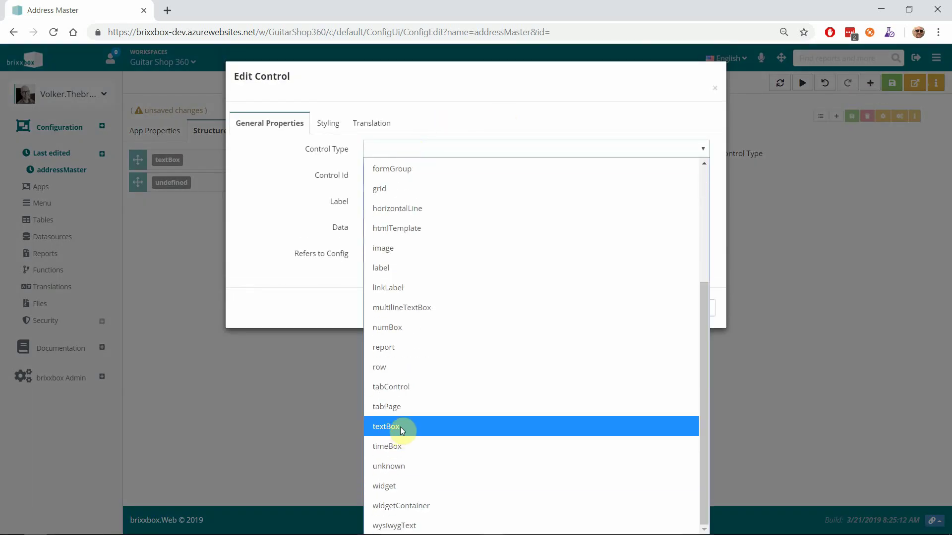
pyautogui.click(402, 436)
pyautogui.click(395, 221)
pyautogui.write('a')
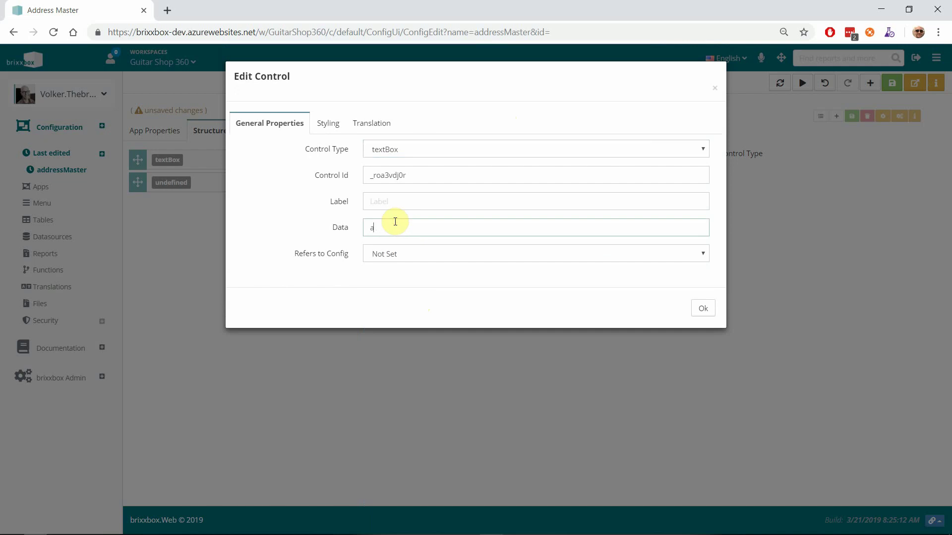
pyautogui.write('drFirstName')
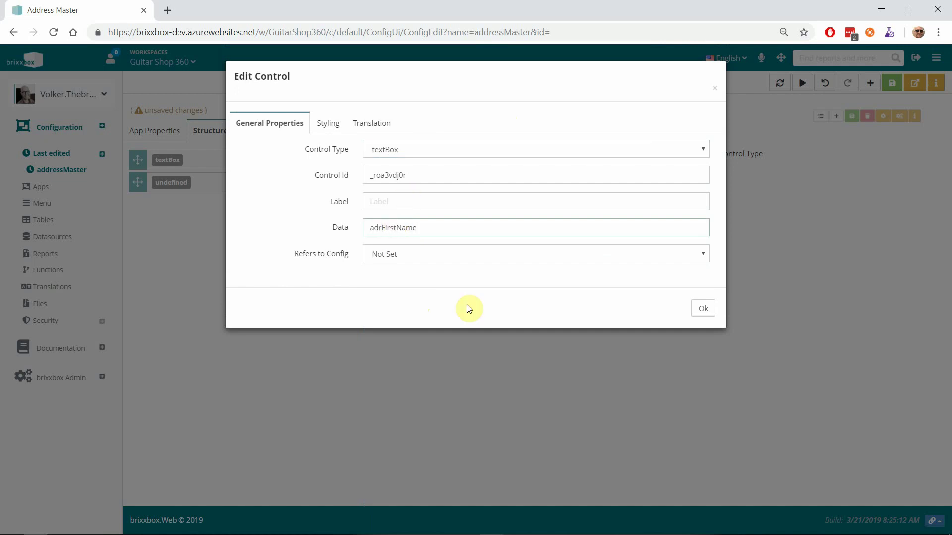
pyautogui.click(397, 205)
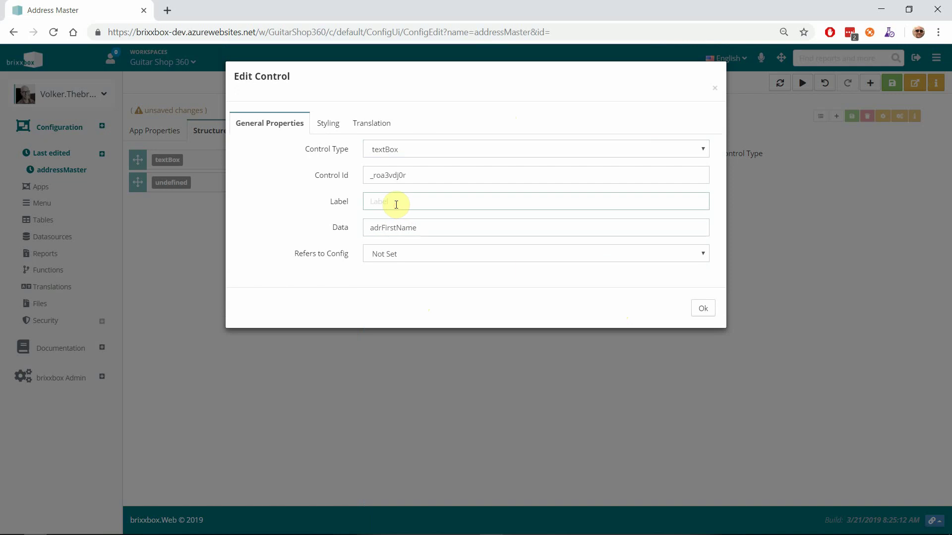
pyautogui.write('First Name')
pyautogui.click(700, 308)
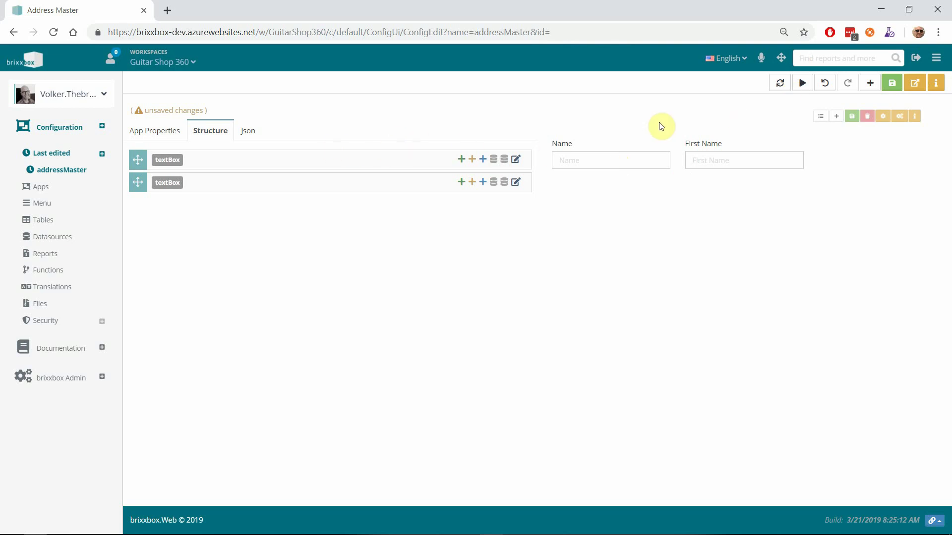
# Add a textBox labelled 'Street' bound to the adrStreet data field.
pyautogui.click(869, 83)
pyautogui.click(376, 149)
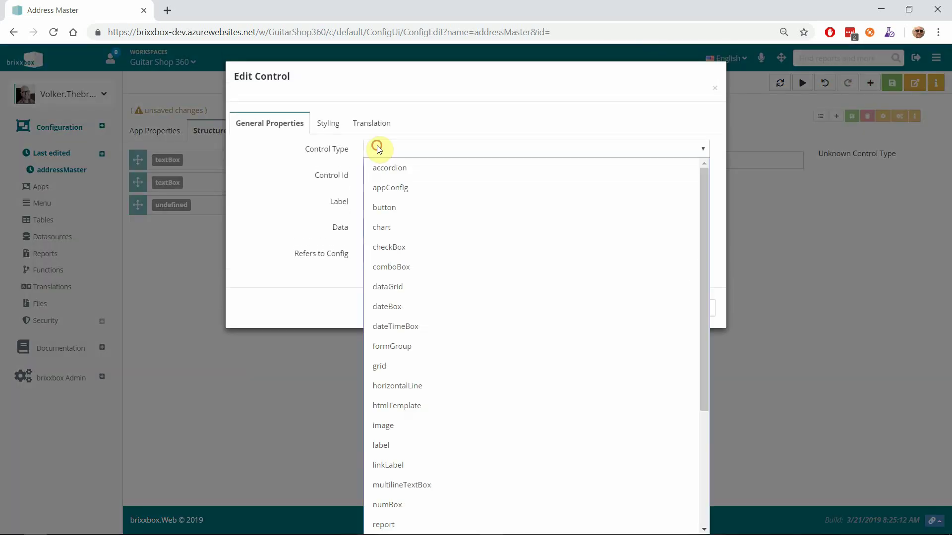
pyautogui.scroll(-3, 414, 325)
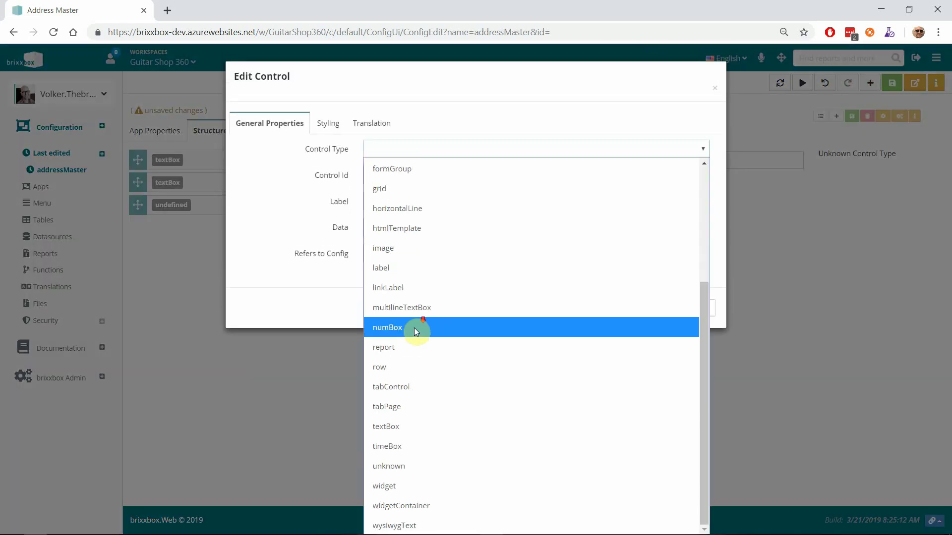
pyautogui.click(403, 424)
pyautogui.click(394, 200)
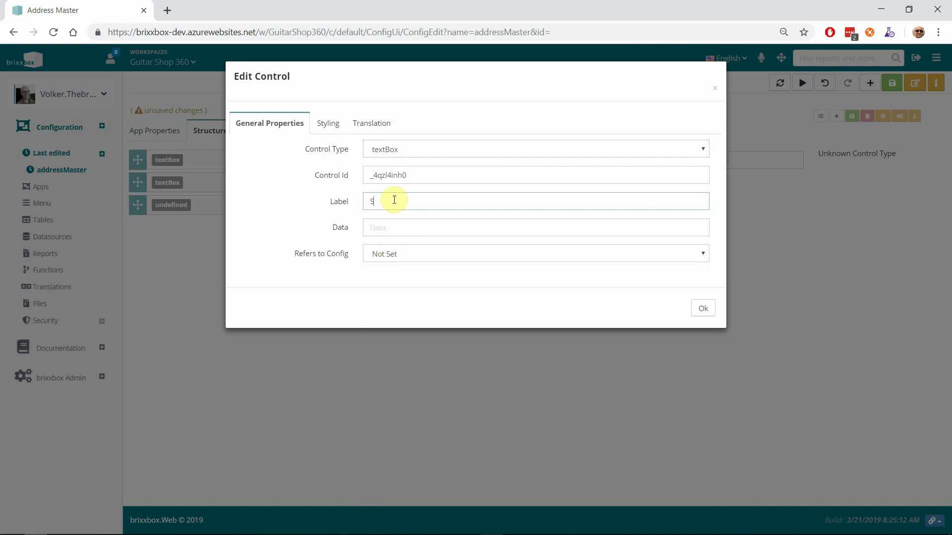
pyautogui.press('Tab')
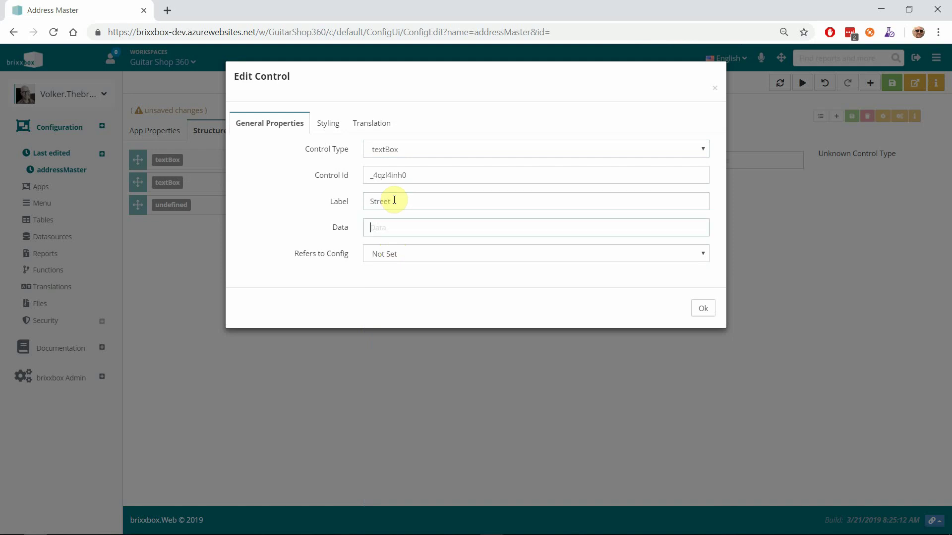
pyautogui.write('adrtreet')
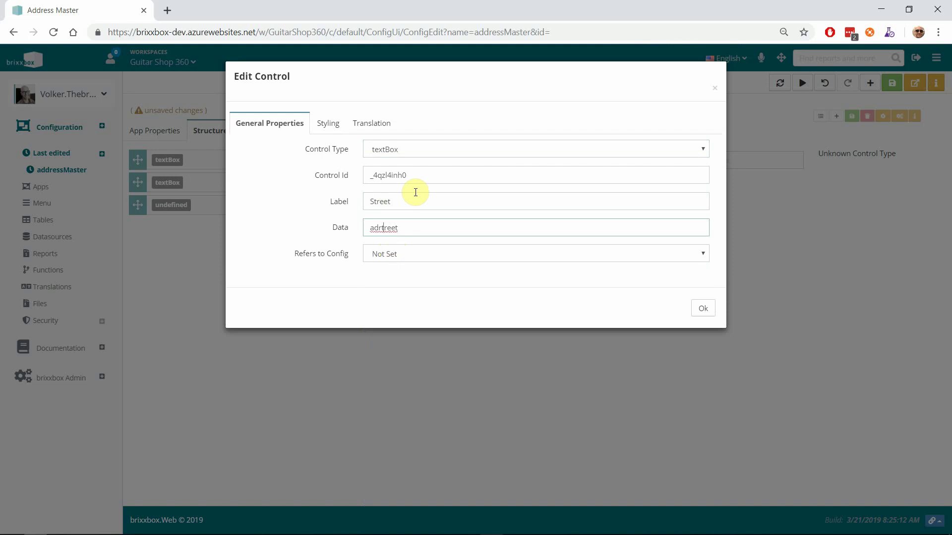
pyautogui.press('Left')
pyautogui.press('Left')
pyautogui.press('Left')
pyautogui.press('Left')
pyautogui.press('Left')
pyautogui.write('S')
pyautogui.click(704, 309)
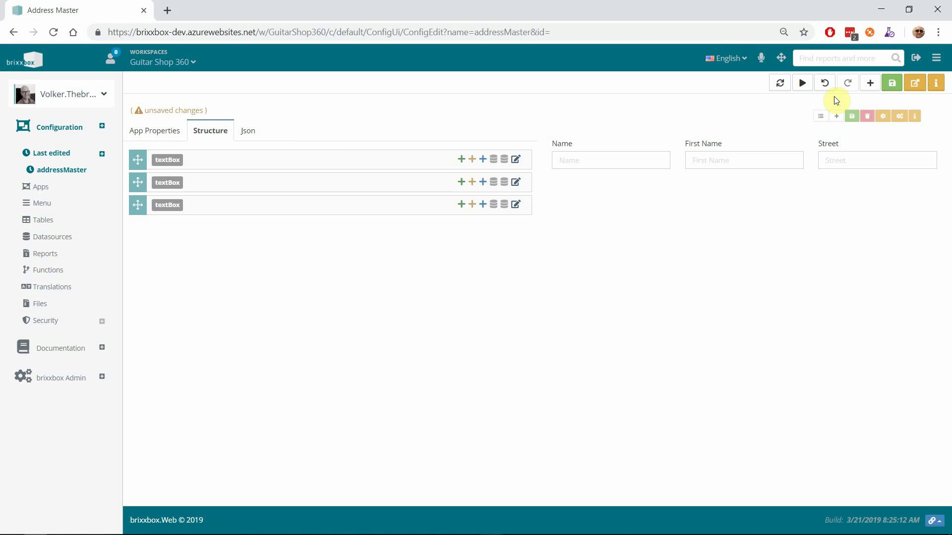
# Add a textBox labelled 'Zip Code' bound to adrZipCode.
pyautogui.click(872, 83)
pyautogui.click(446, 149)
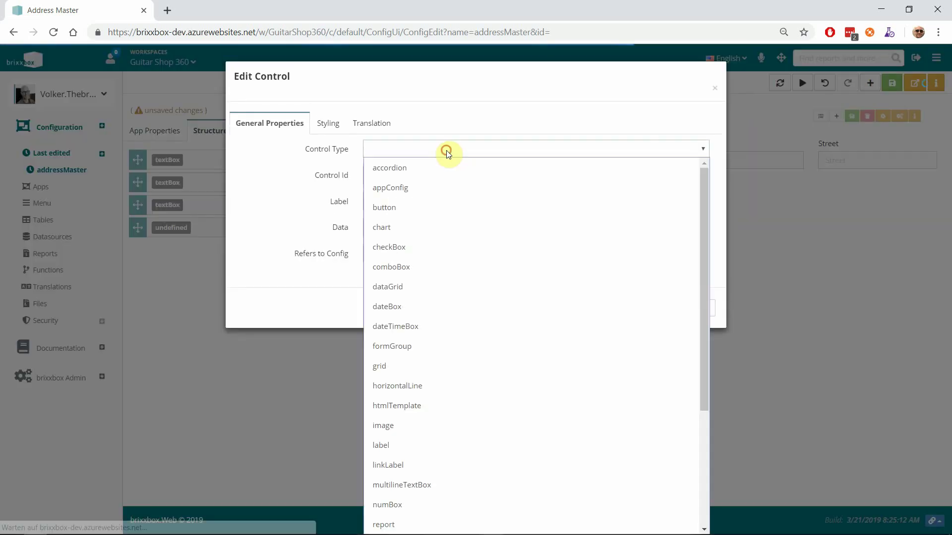
pyautogui.scroll(-3, 428, 446)
pyautogui.click(403, 412)
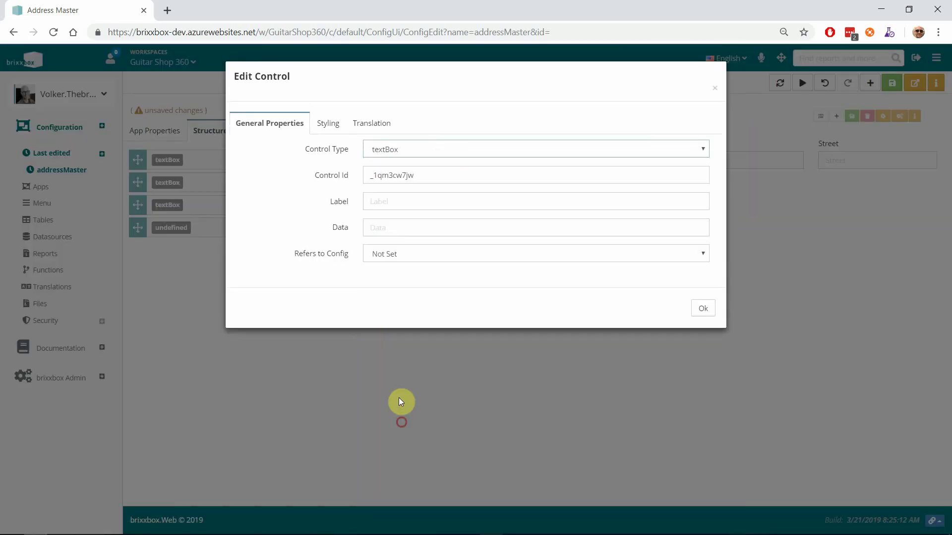
pyautogui.click(379, 198)
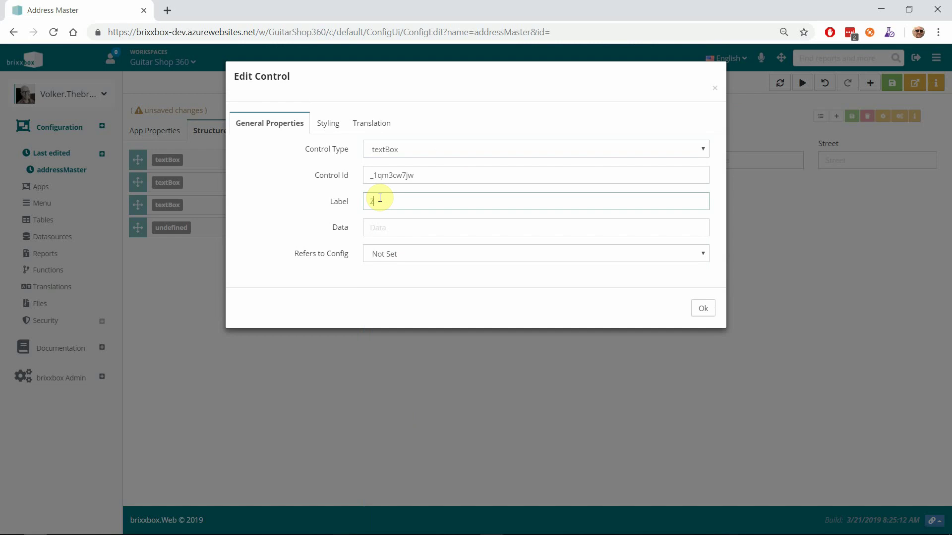
pyautogui.write('Zip C')
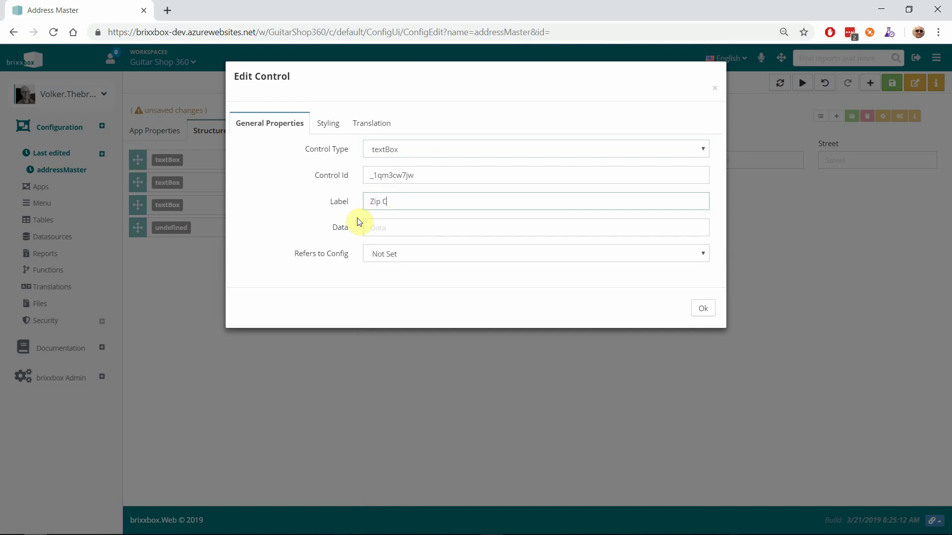
pyautogui.write('ode')
pyautogui.click(383, 221)
pyautogui.write('ad')
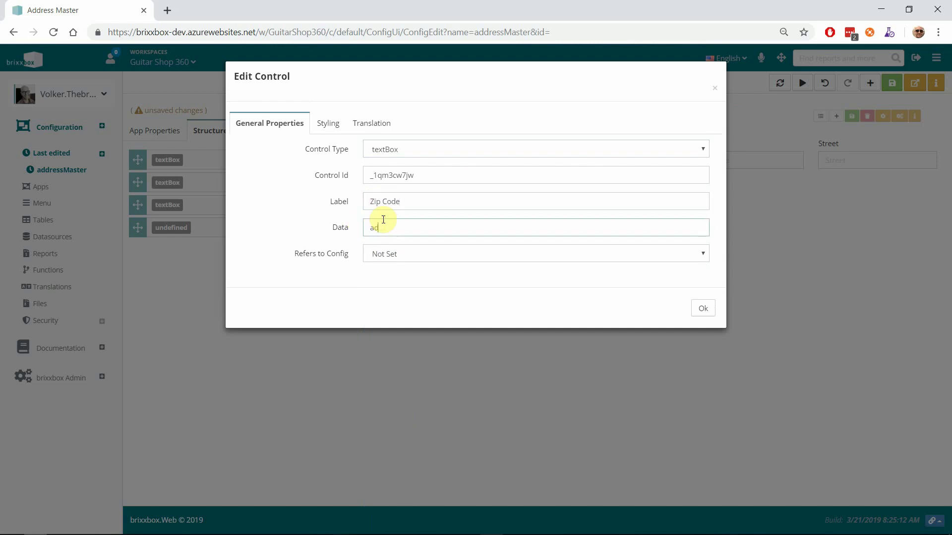
pyautogui.write('rZipCode')
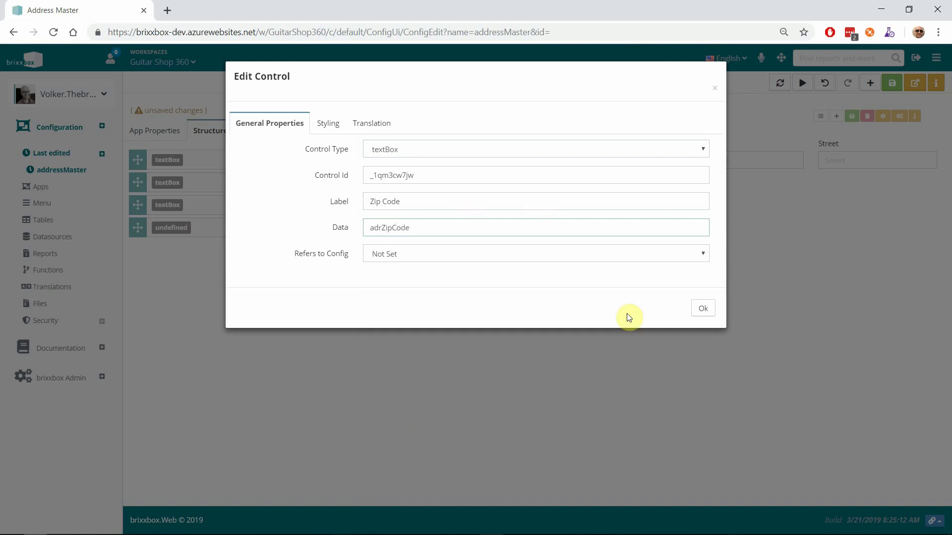
pyautogui.click(702, 312)
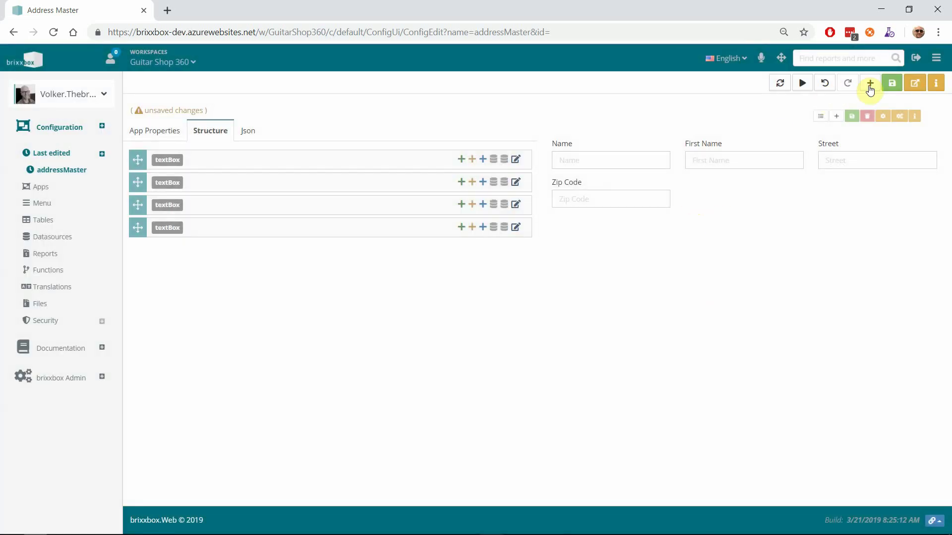
# Add a 'City' textBox bound to adrCity and save, hitting an invalid 'adrZipCode' column error.
pyautogui.click(869, 88)
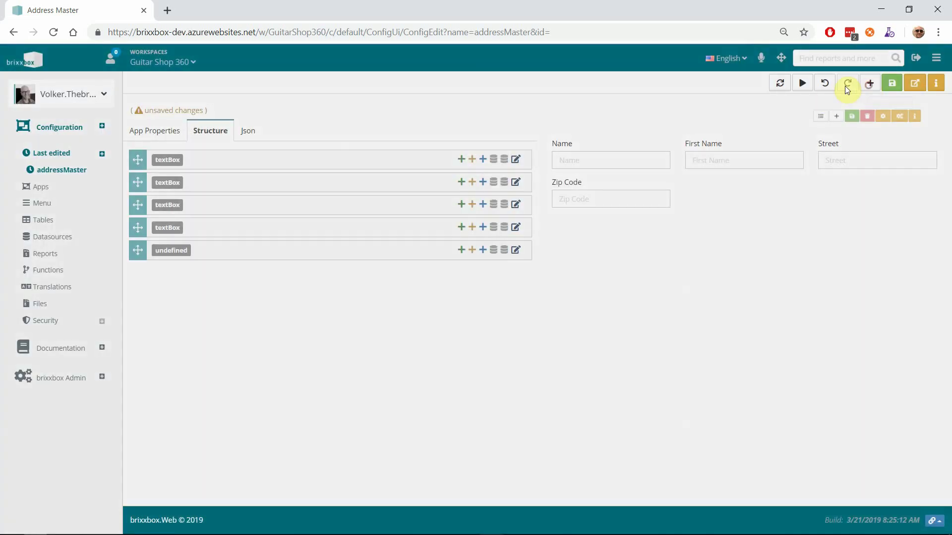
pyautogui.click(435, 145)
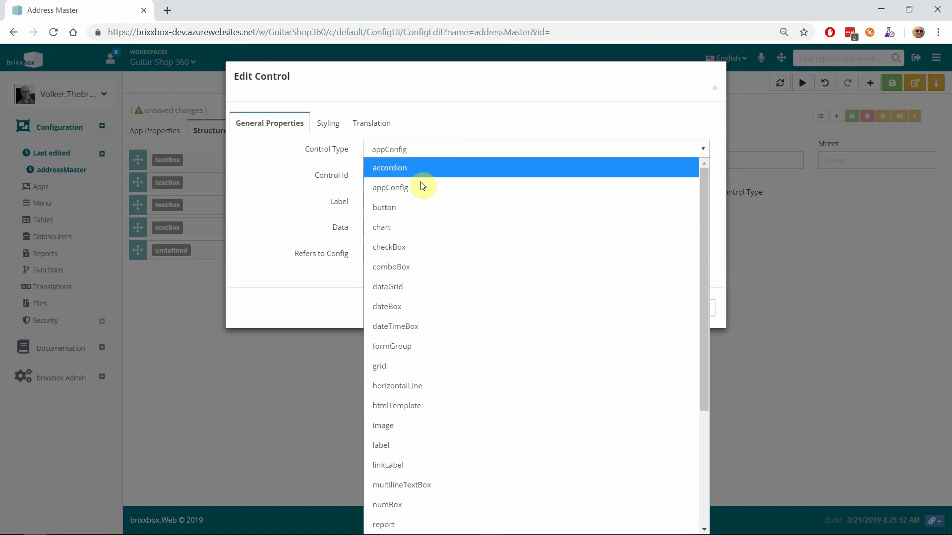
pyautogui.scroll(-3, 409, 430)
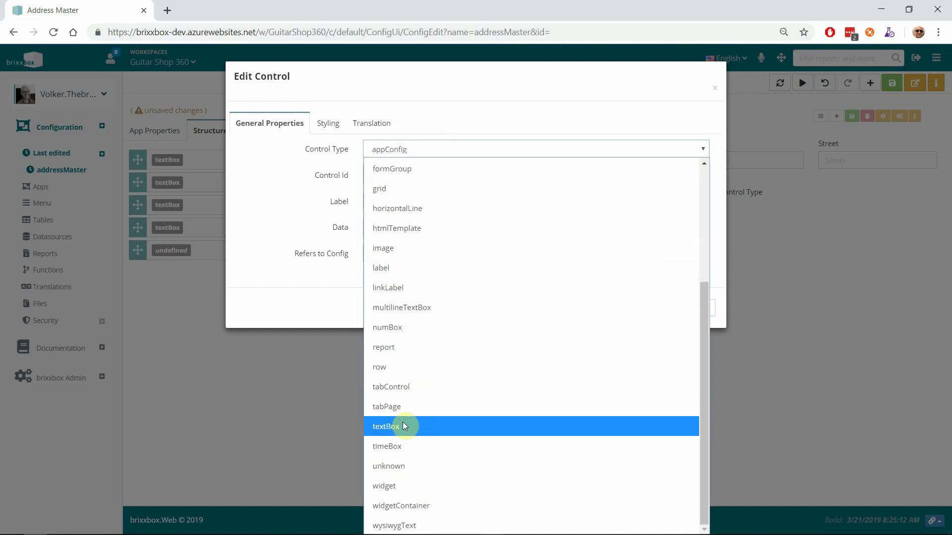
pyautogui.click(403, 426)
pyautogui.click(393, 201)
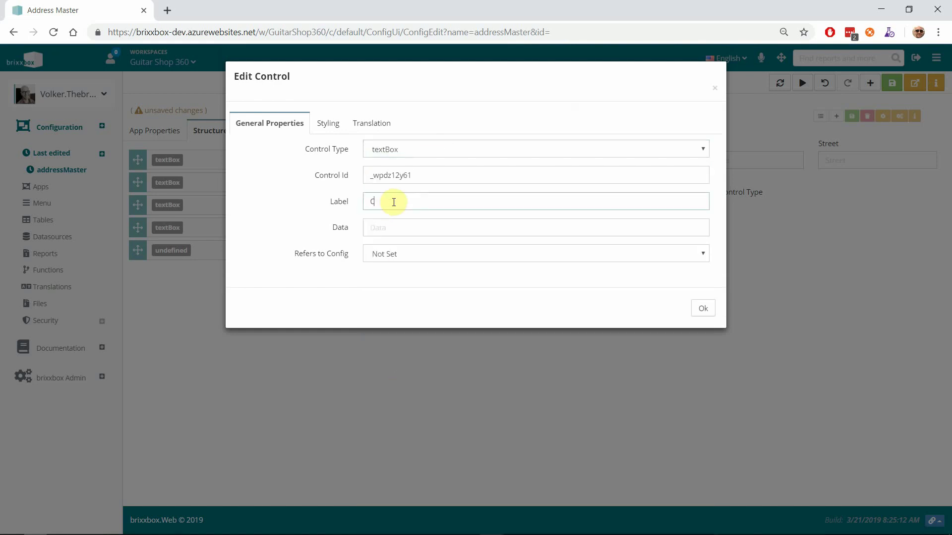
pyautogui.write('City')
pyautogui.click(386, 229)
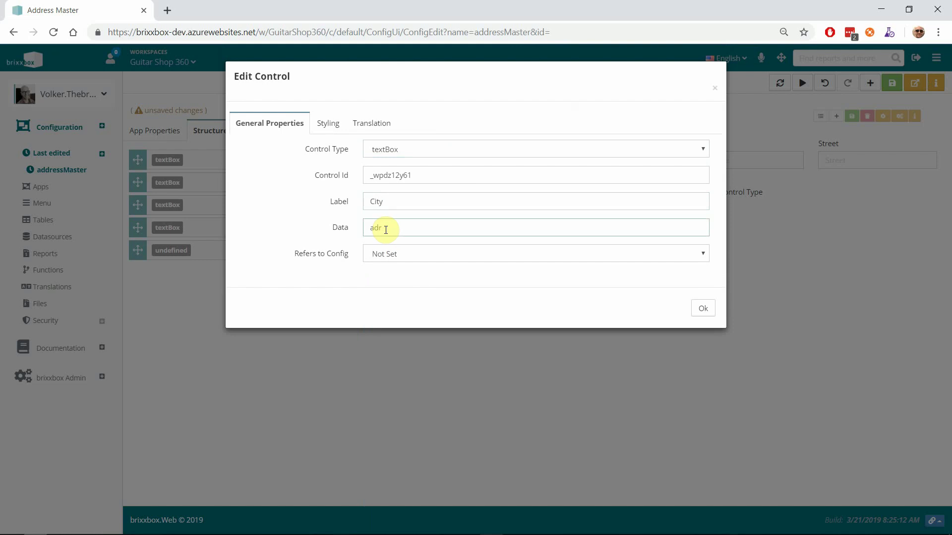
pyautogui.write('adrCity')
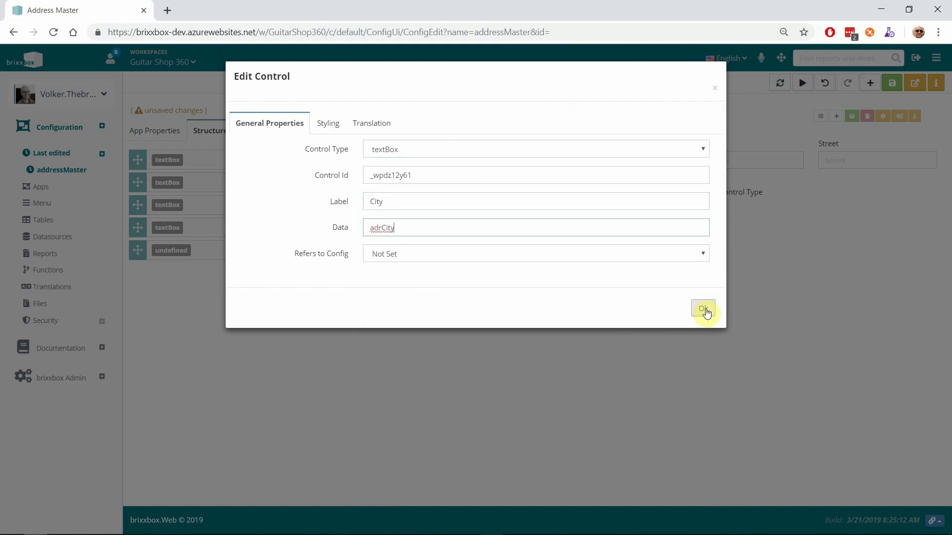
pyautogui.click(703, 308)
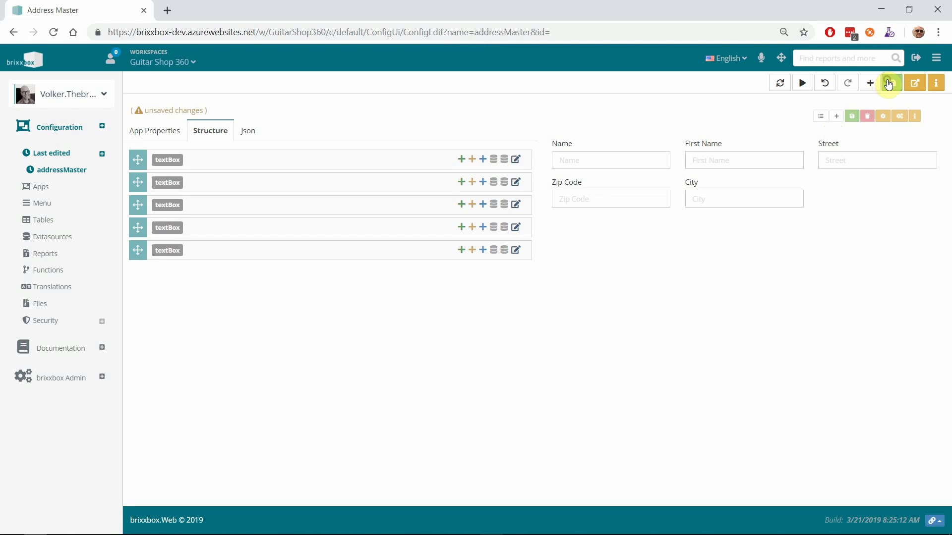
pyautogui.click(888, 84)
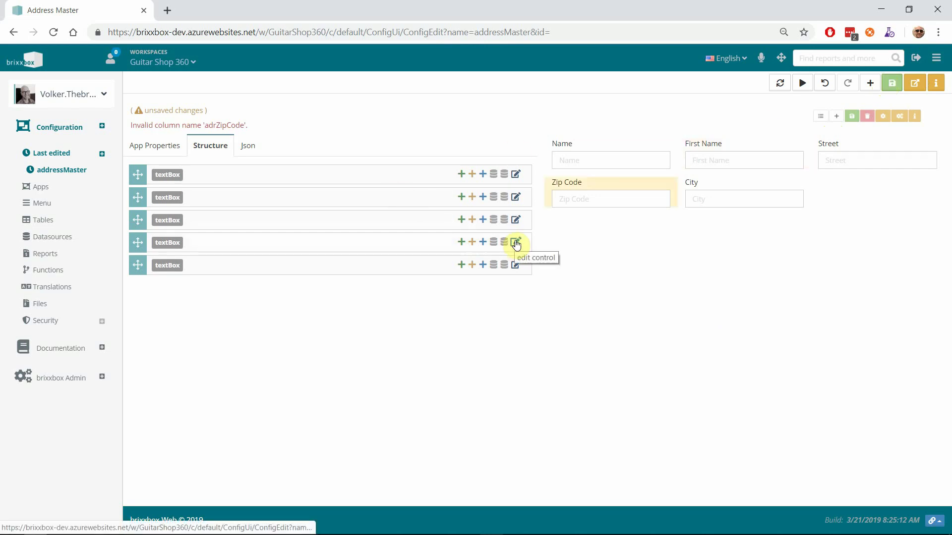
# Rebind the Zip Code textBox to adrZip and save the configuration without errors.
pyautogui.click(516, 243)
pyautogui.click(401, 228)
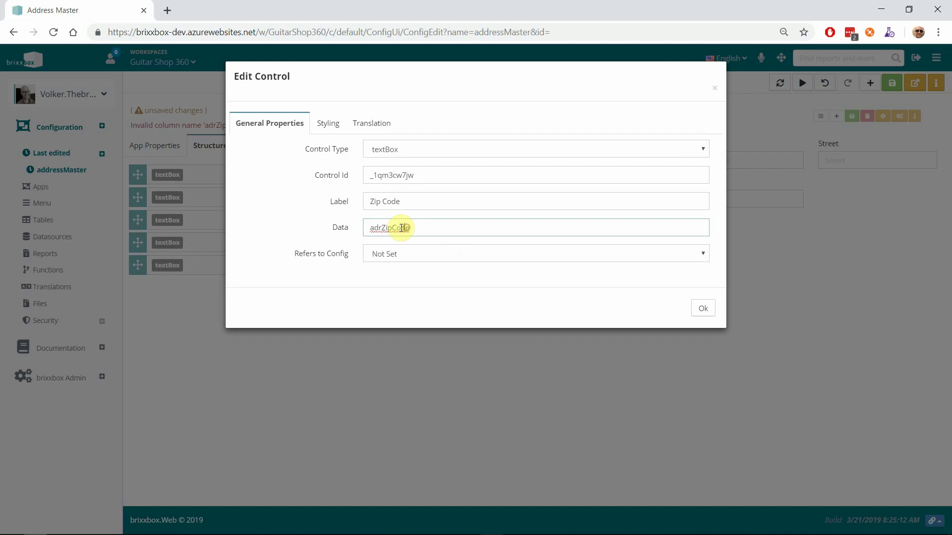
pyautogui.moveTo(390, 228); pyautogui.dragTo(440, 227)
pyautogui.press('BackSpace')
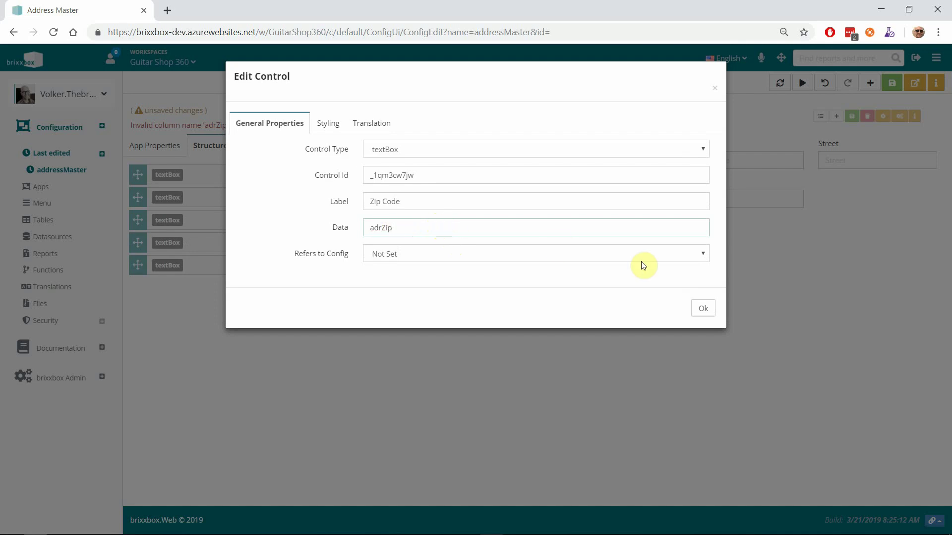
pyautogui.click(703, 310)
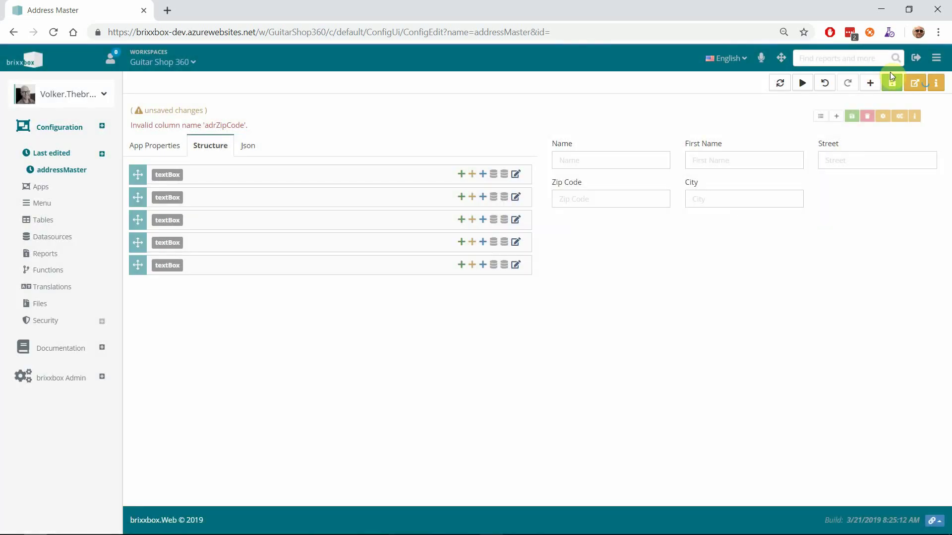
pyautogui.click(892, 84)
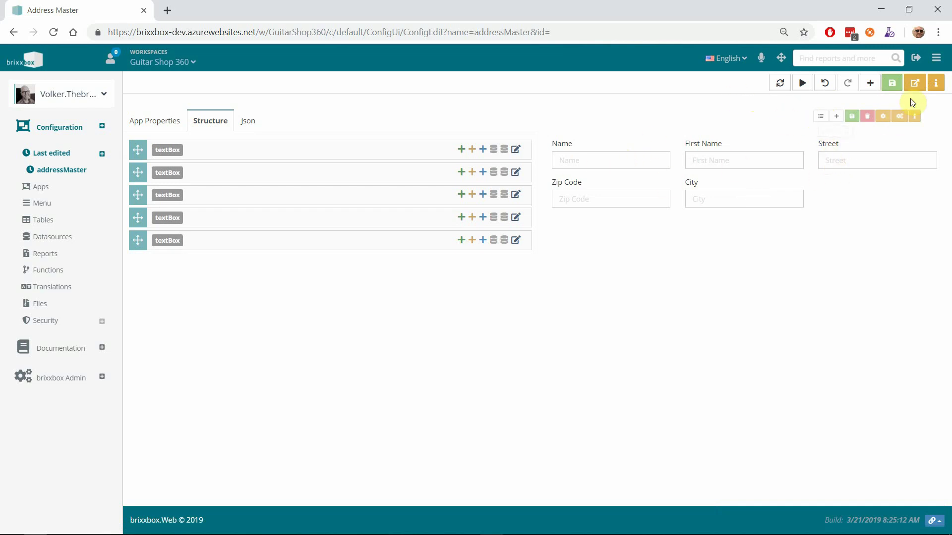
# In the Address Master app, edit the Hello record's First Name to 'W' and save it.
pyautogui.click(915, 83)
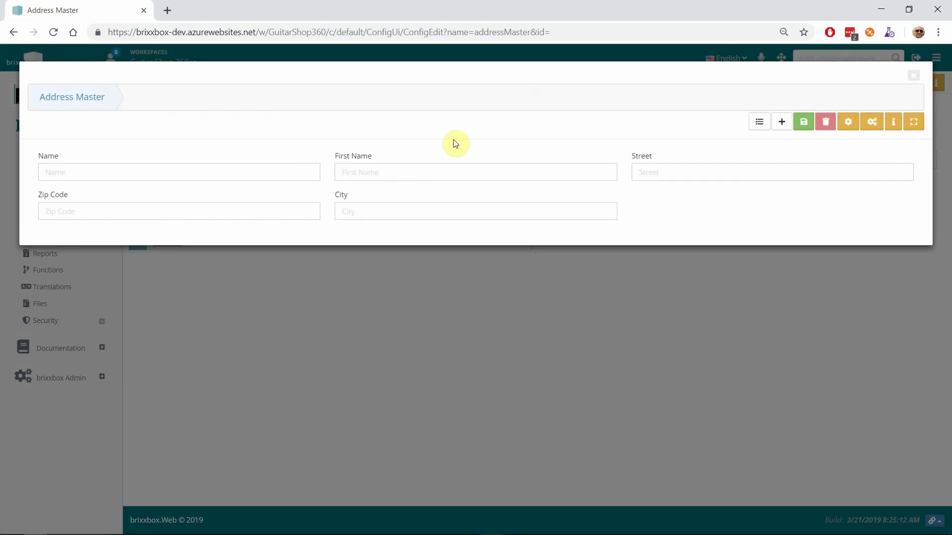
pyautogui.click(758, 122)
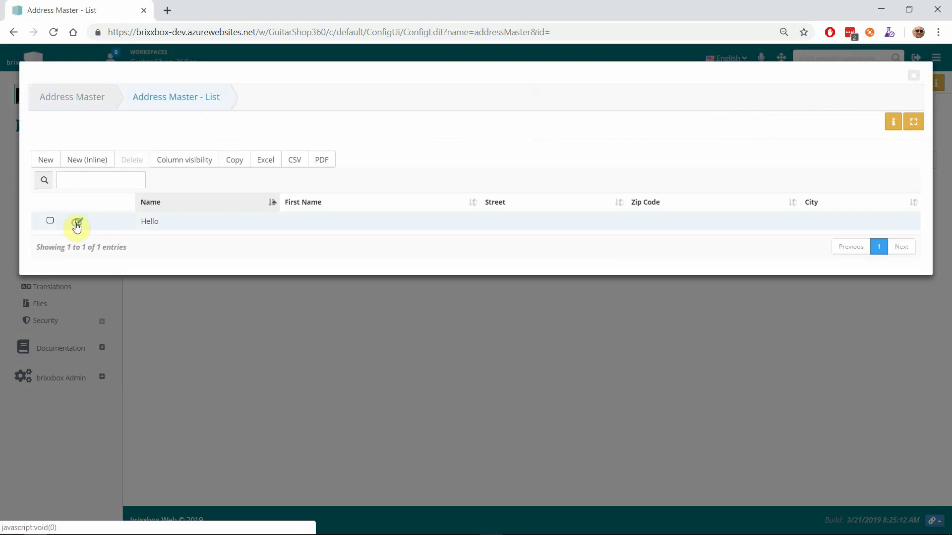
pyautogui.click(79, 222)
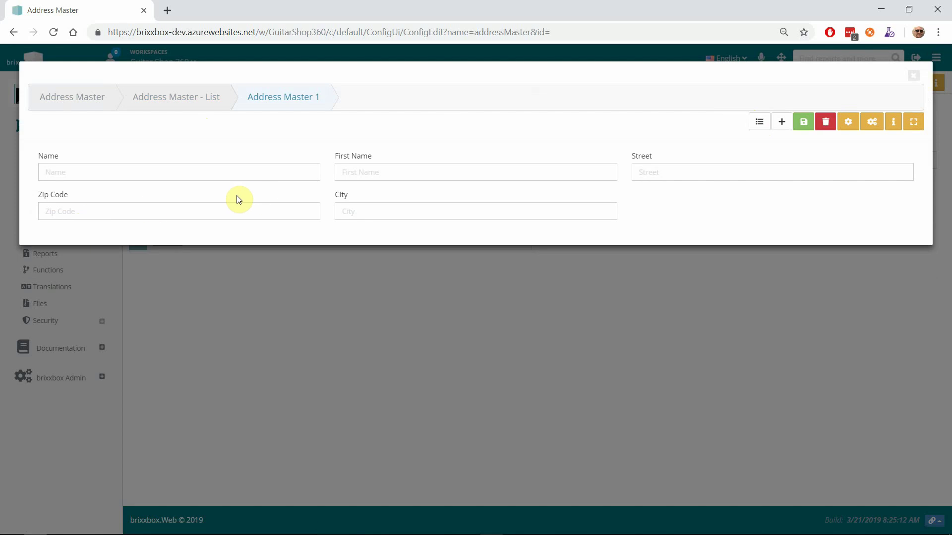
pyautogui.click(373, 176)
pyautogui.write('World')
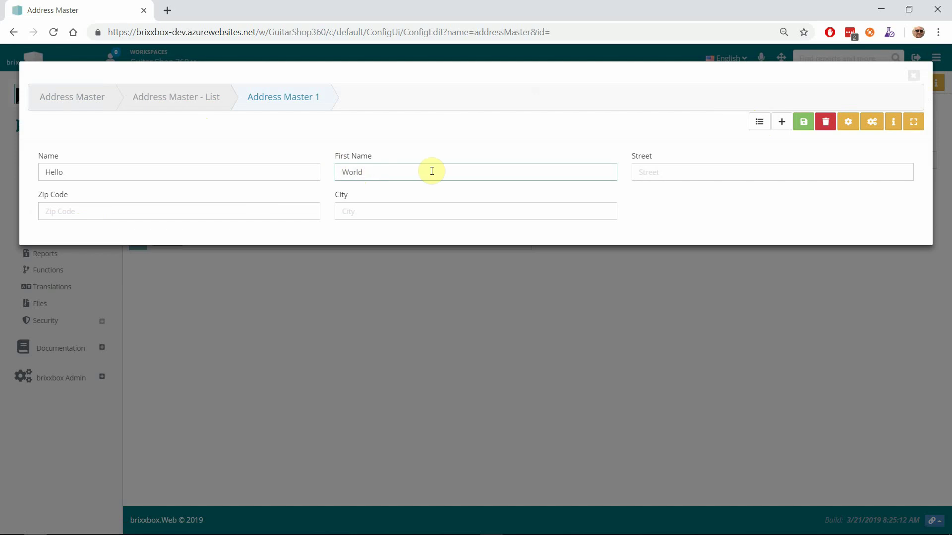
pyautogui.click(805, 125)
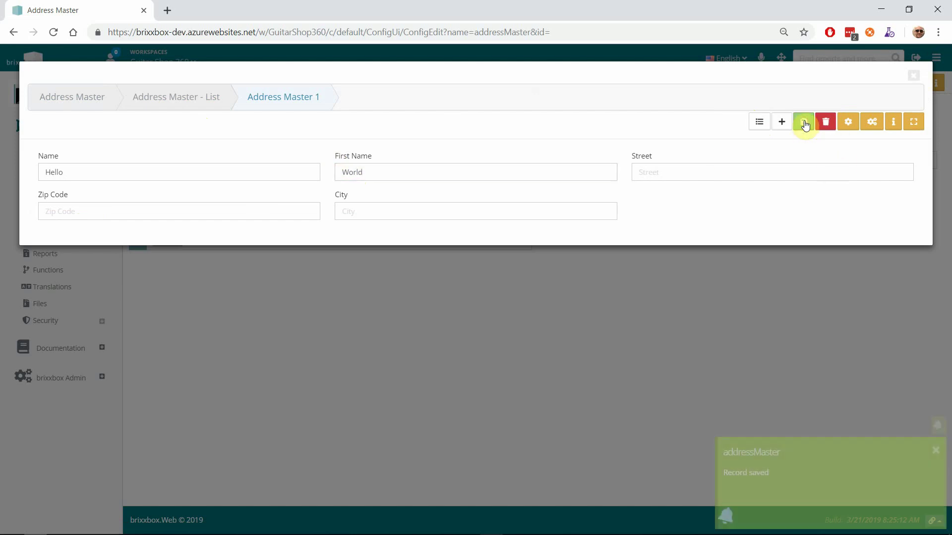
# Confirm the list shows the Hello / World entry, then close all preview windows.
pyautogui.click(758, 124)
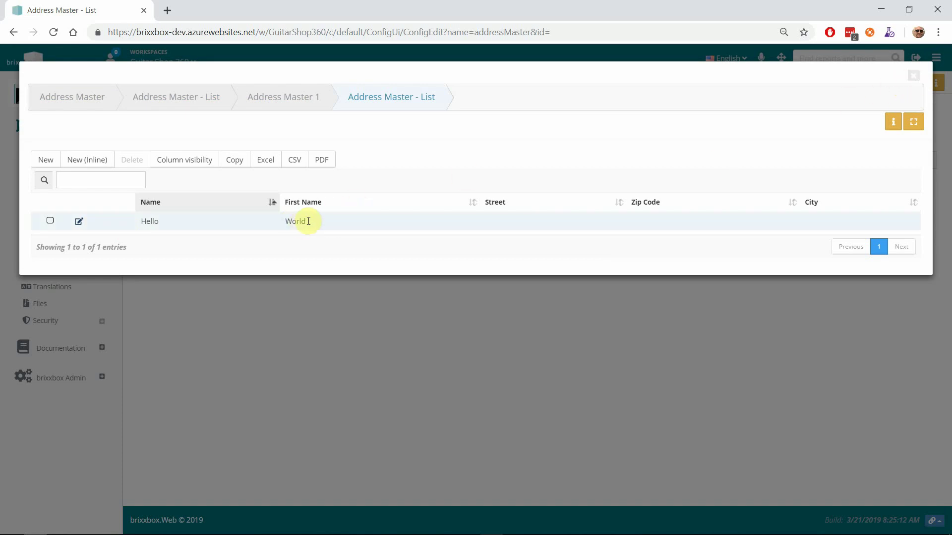
pyautogui.click(910, 80)
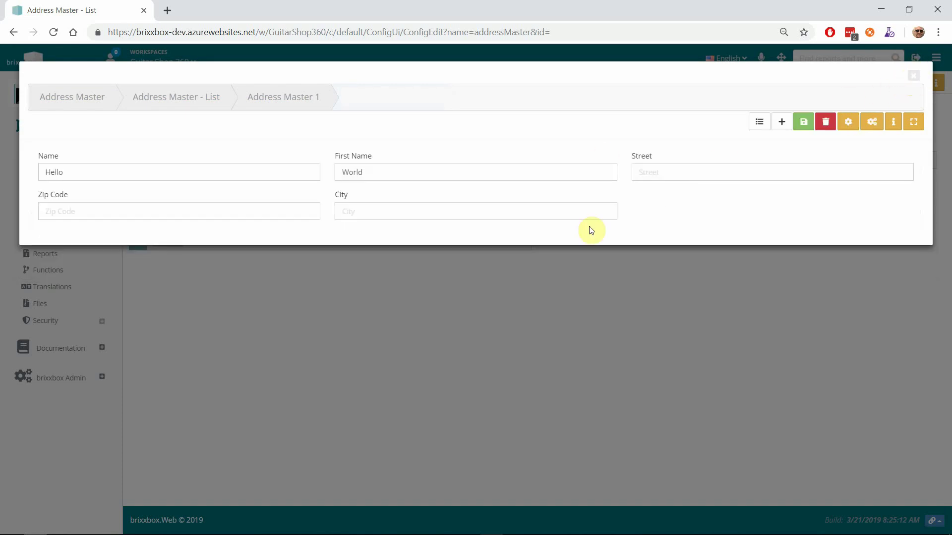
pyautogui.click(912, 75)
pyautogui.click(912, 76)
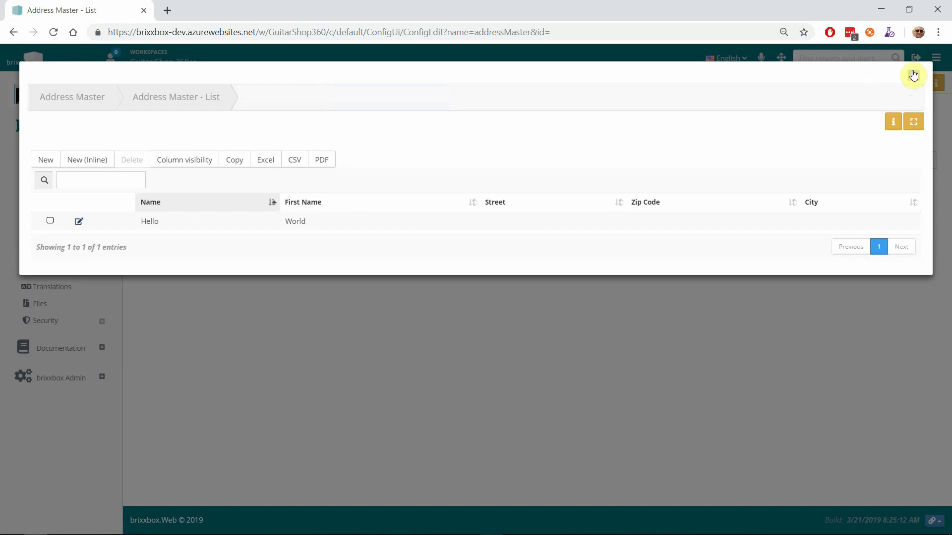
# In the Menu Editor, add a 'Master Data' menu entry with the 'database' icon.
pyautogui.click(913, 74)
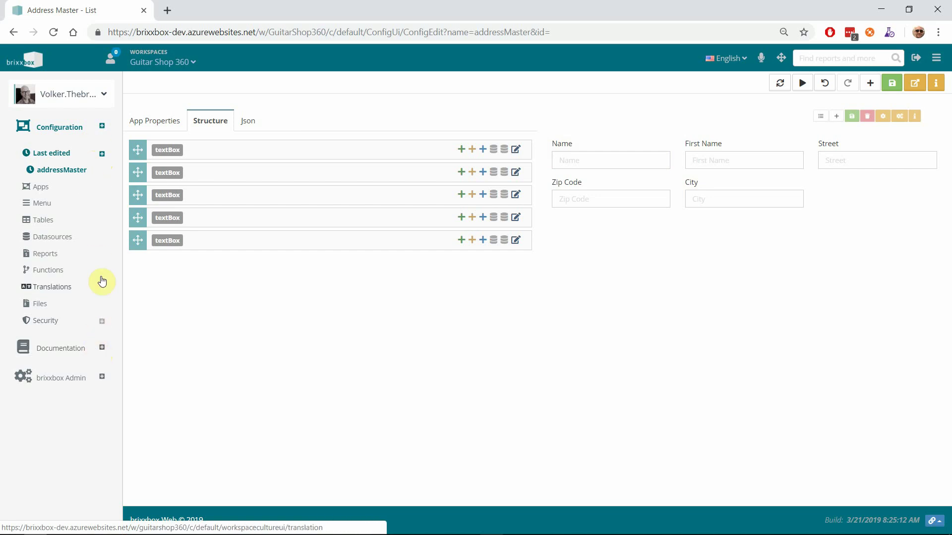
pyautogui.click(46, 203)
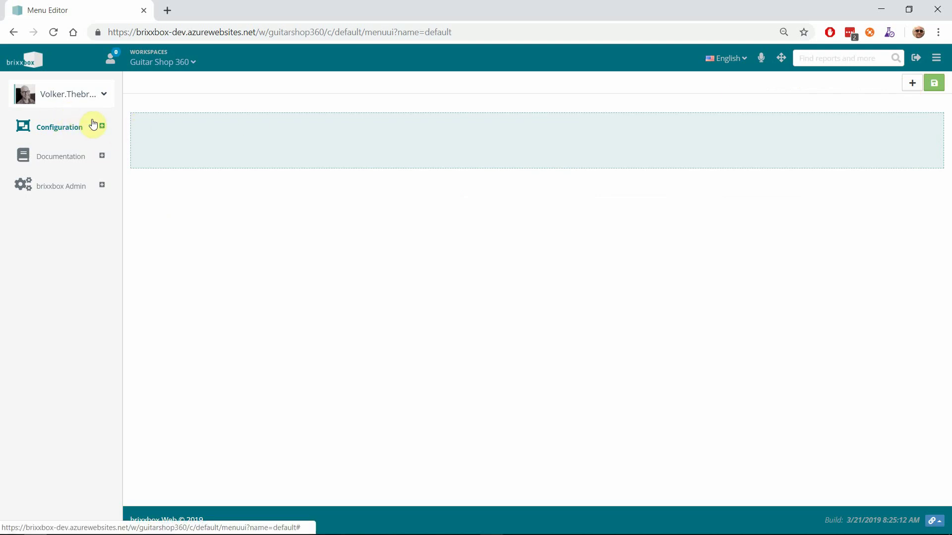
pyautogui.click(912, 82)
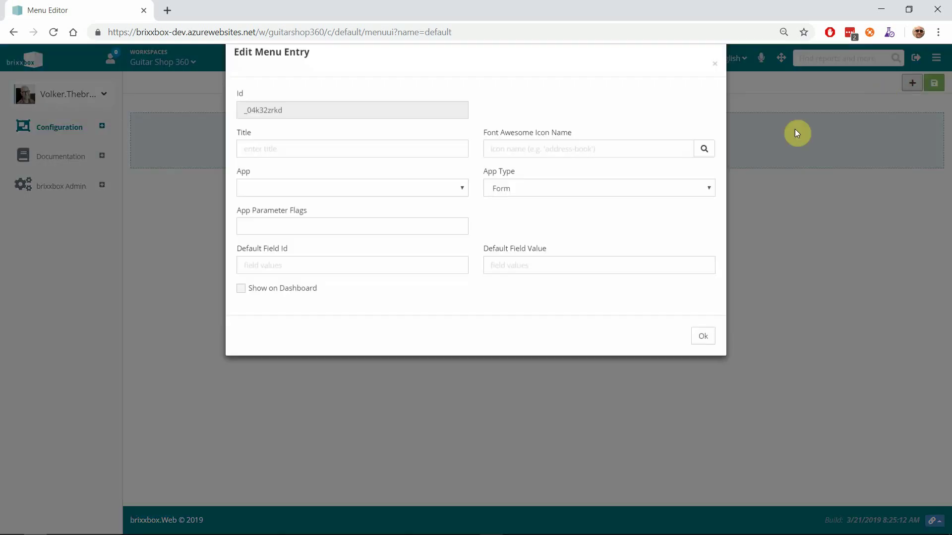
pyautogui.click(271, 169)
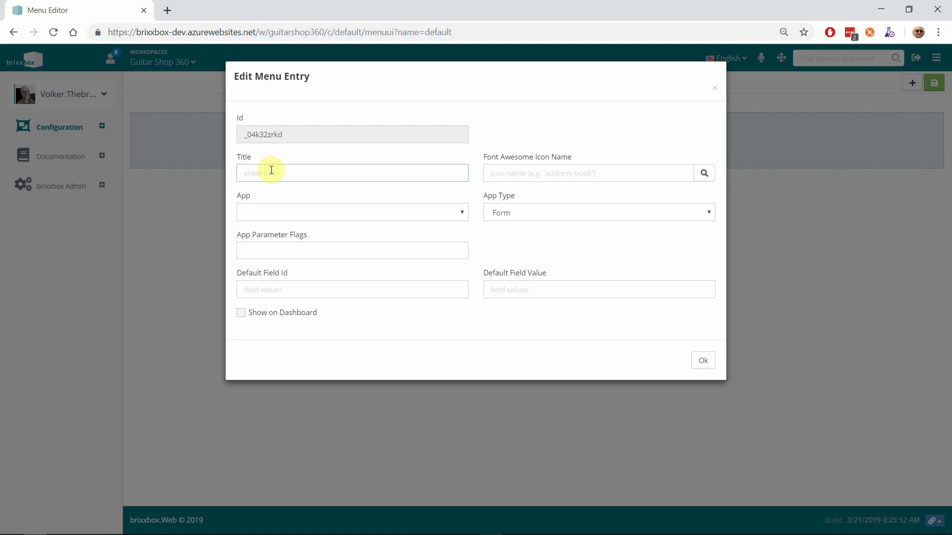
pyautogui.write('Master Data')
pyautogui.click(545, 170)
pyautogui.write('d')
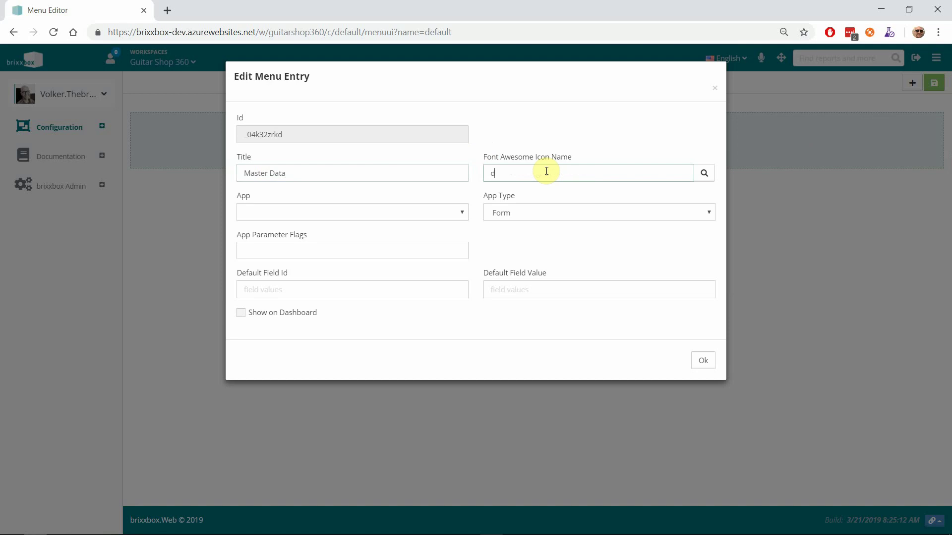
pyautogui.write('atabase')
pyautogui.click(706, 364)
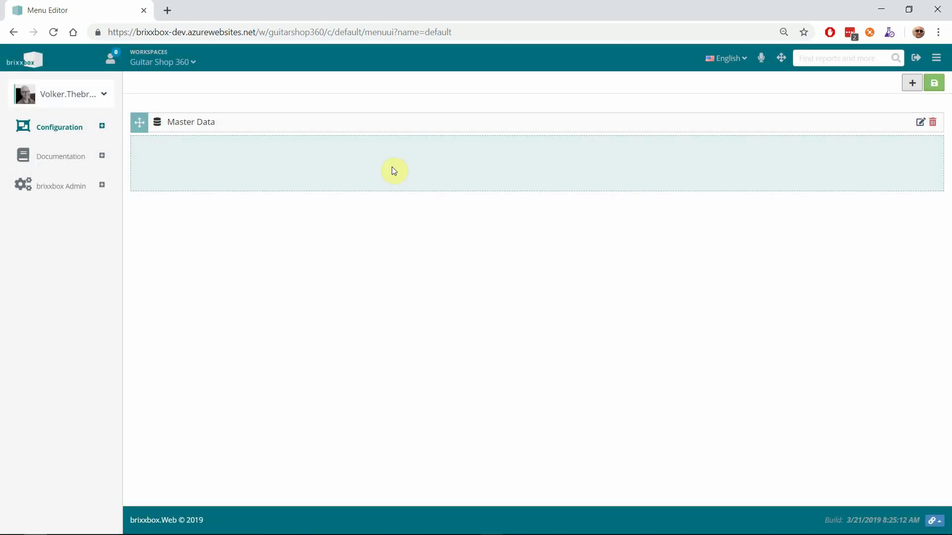
# Add an 'Addresses' entry with the 'address-card' icon that opens addressMaster as a List.
pyautogui.click(911, 83)
pyautogui.click(268, 174)
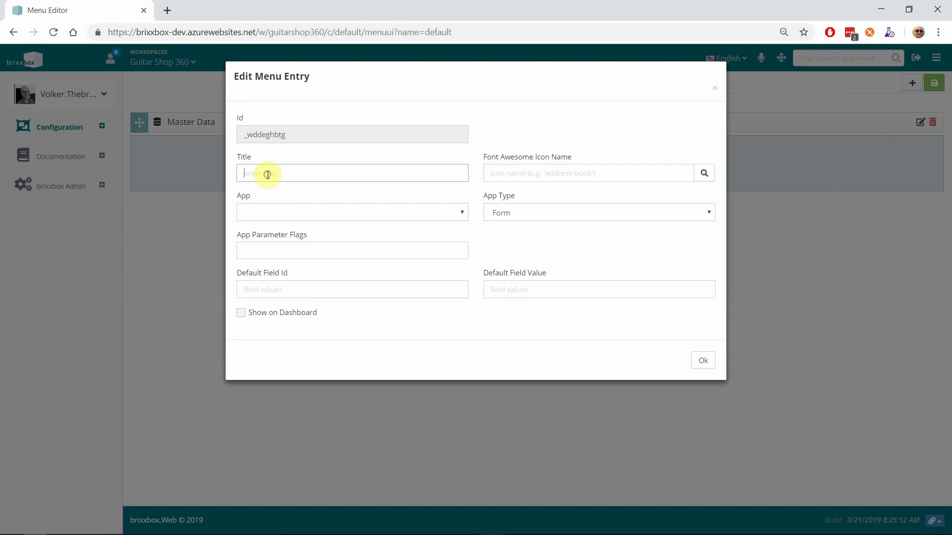
pyautogui.write('Addresses')
pyautogui.click(560, 170)
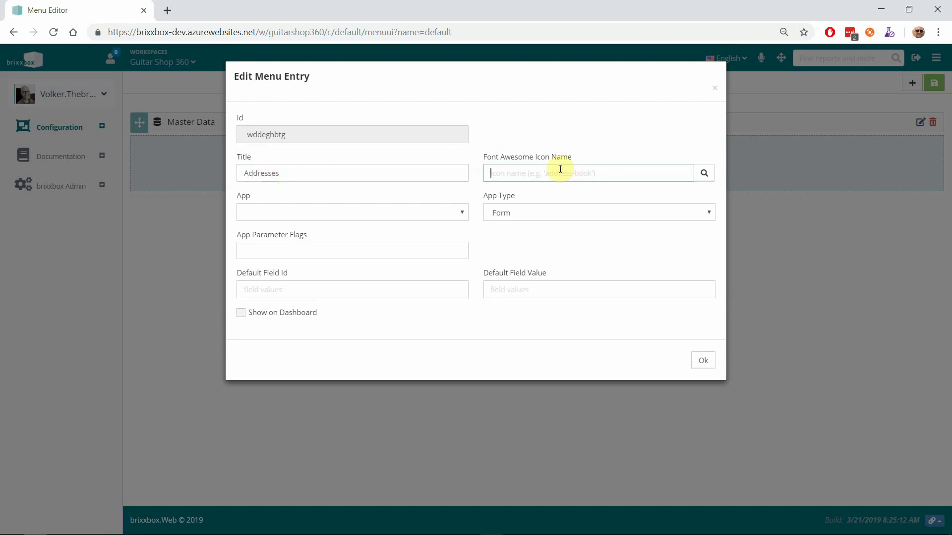
pyautogui.write('address-card')
pyautogui.click(320, 214)
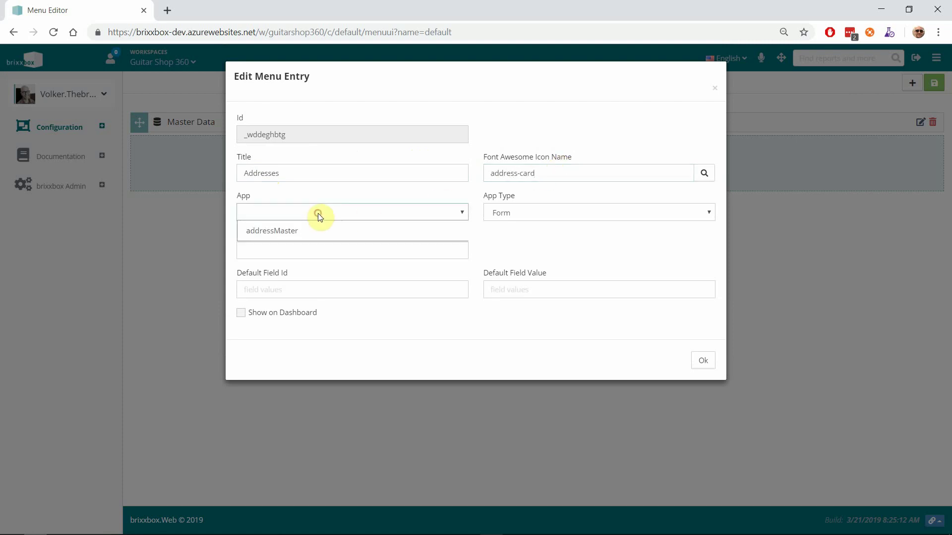
pyautogui.click(272, 232)
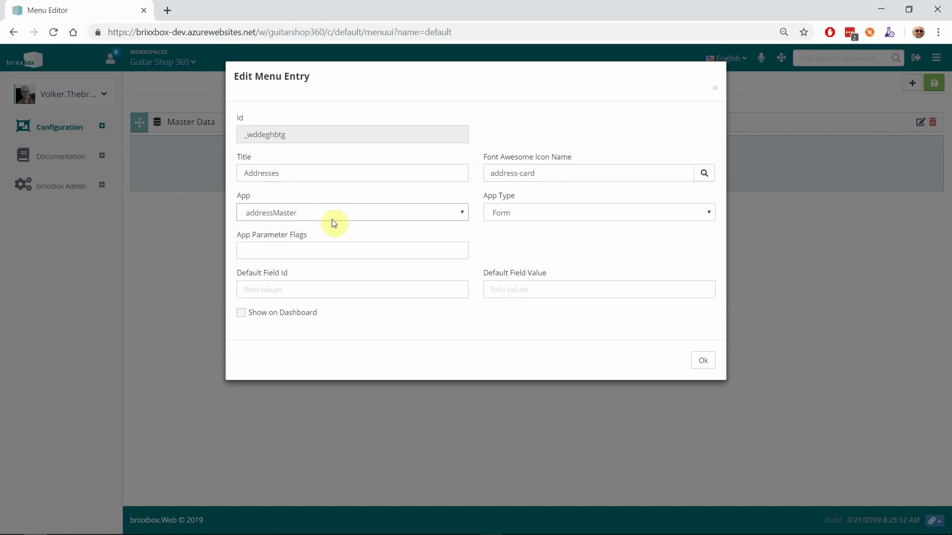
pyautogui.click(536, 213)
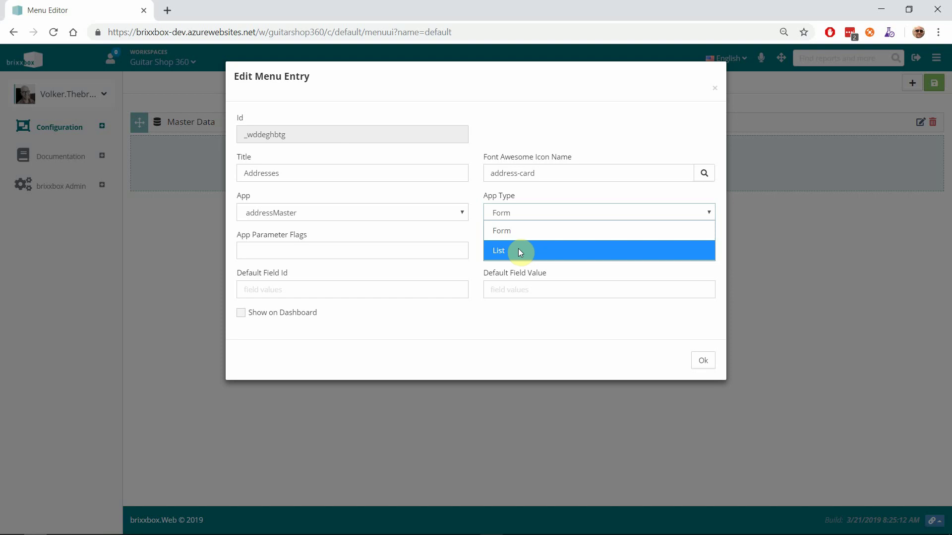
pyautogui.click(503, 250)
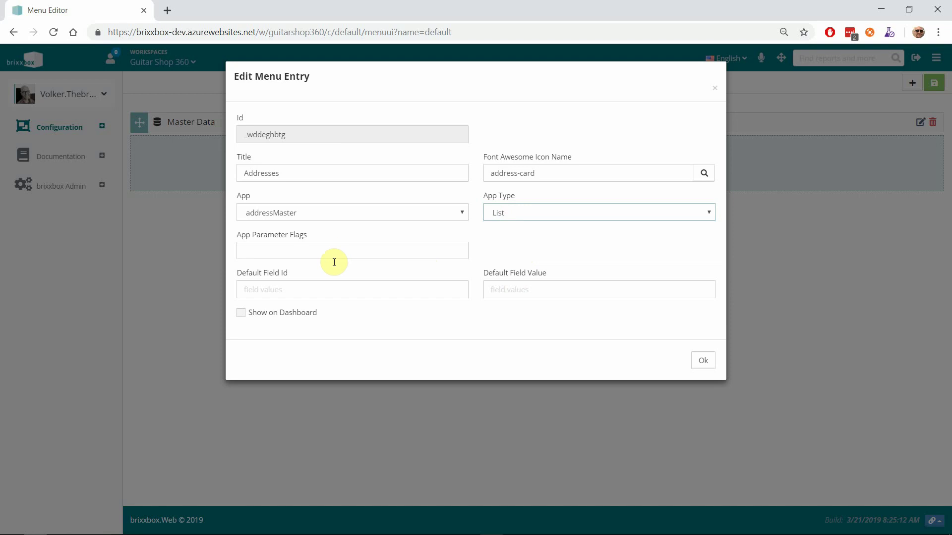
pyautogui.click(699, 363)
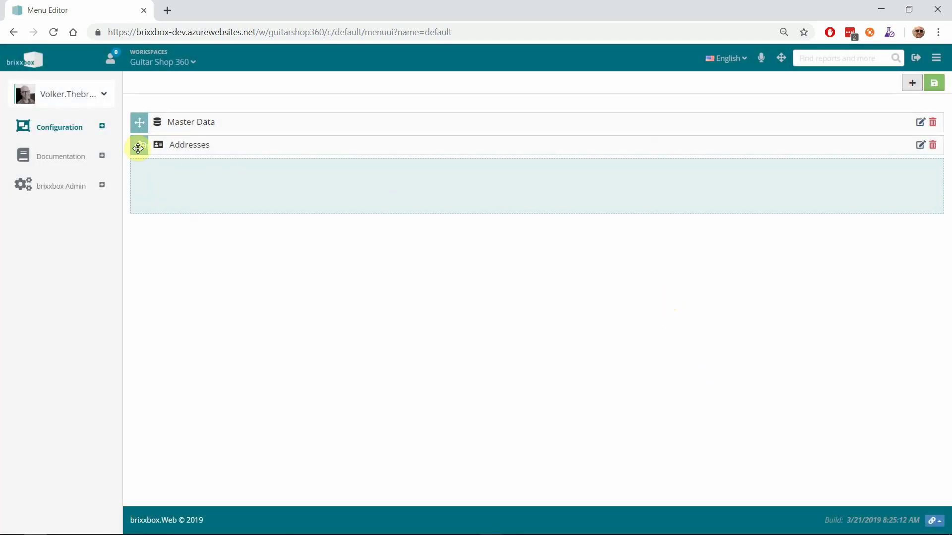
# Nest Addresses under Master Data, save the menu, and return to the workspace dashboard.
pyautogui.moveTo(140, 146); pyautogui.dragTo(157, 148)
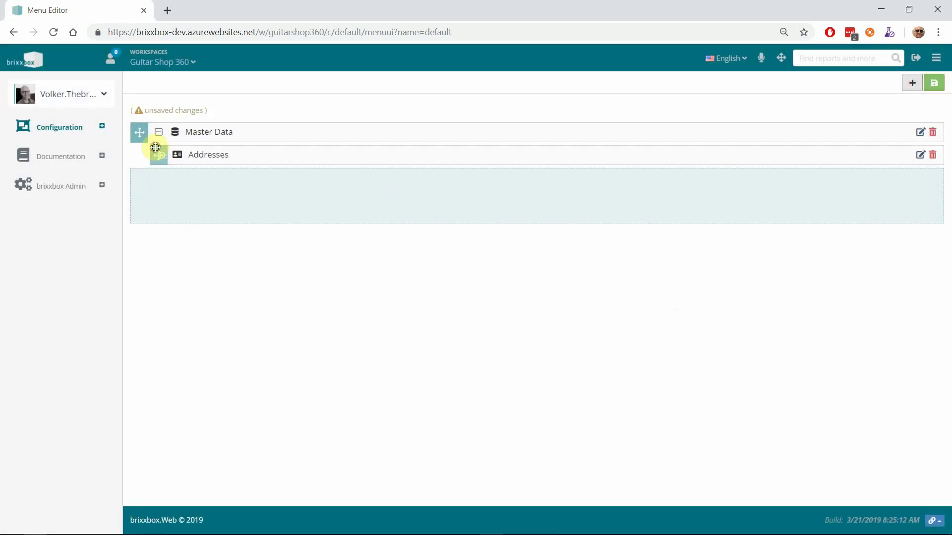
pyautogui.click(934, 86)
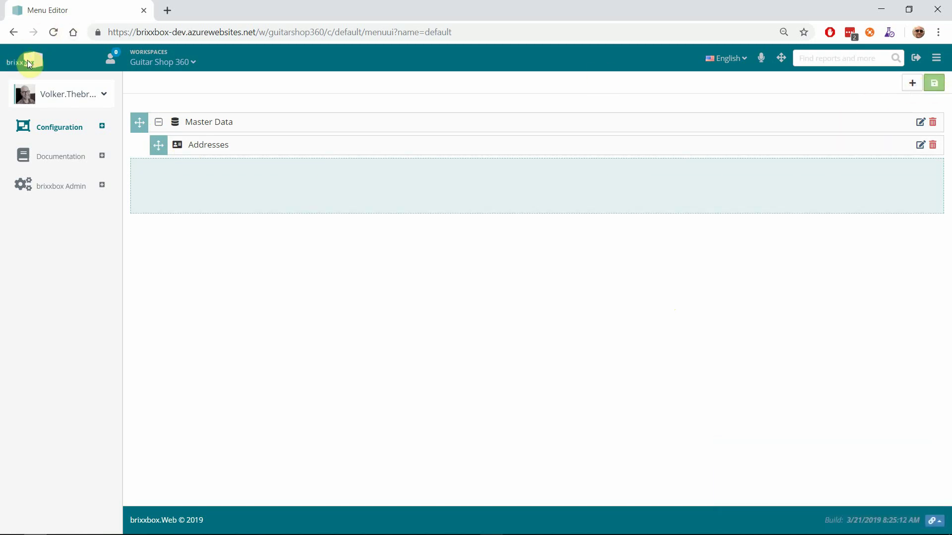
pyautogui.click(28, 60)
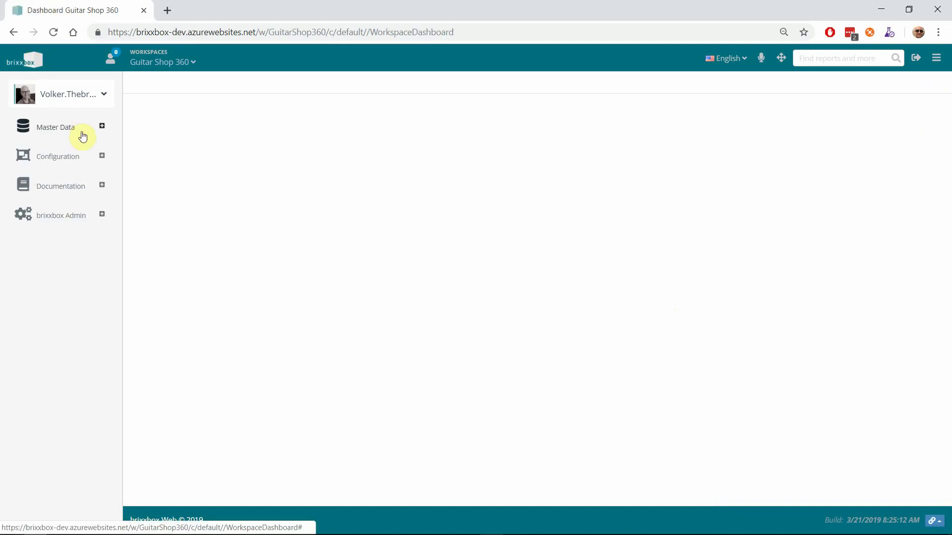
# Open the Hello record for editing from the Master Data > Addresses menu.
pyautogui.click(99, 129)
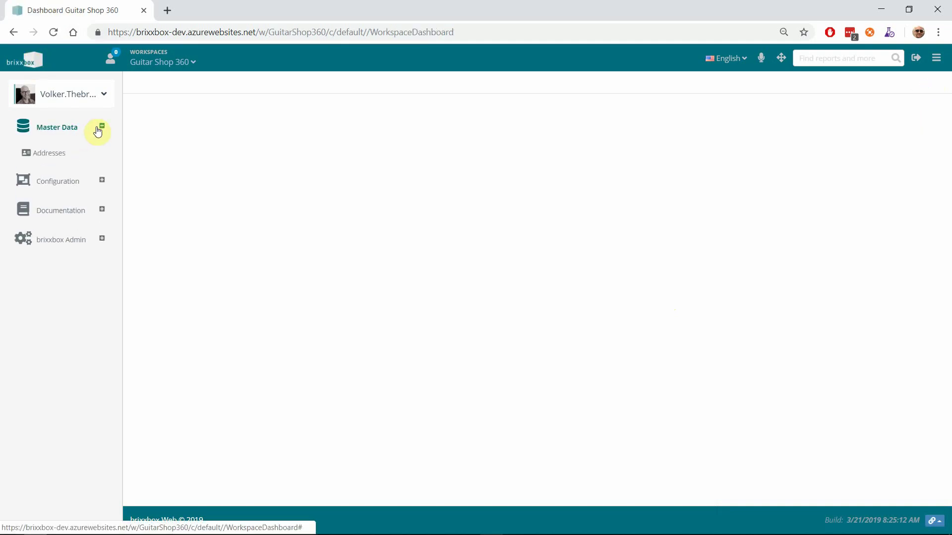
pyautogui.click(49, 155)
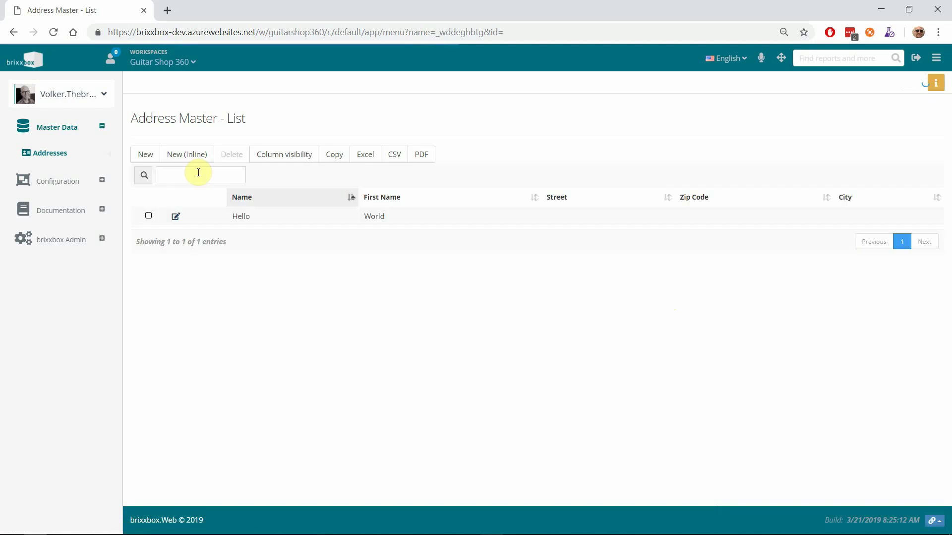
pyautogui.click(176, 217)
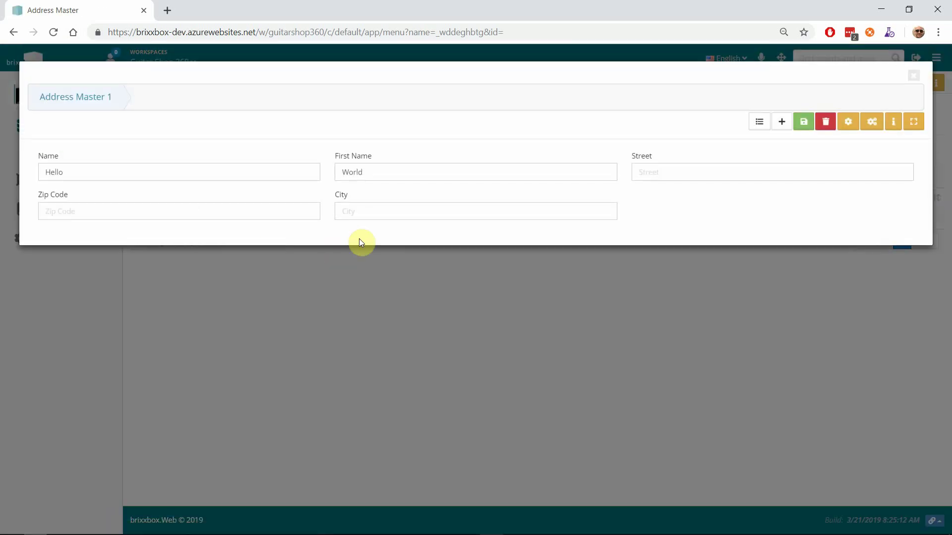
# Fill in Street 'a', Zip Code 'b' and City 'c', then save the record.
pyautogui.click(657, 172)
pyautogui.write('a')
pyautogui.click(52, 210)
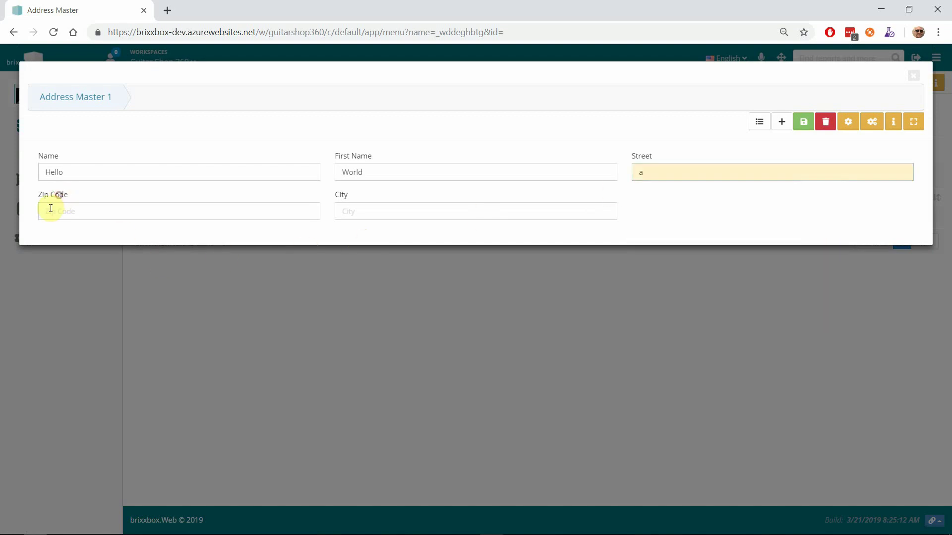
pyautogui.write('v')
pyautogui.press('BackSpace')
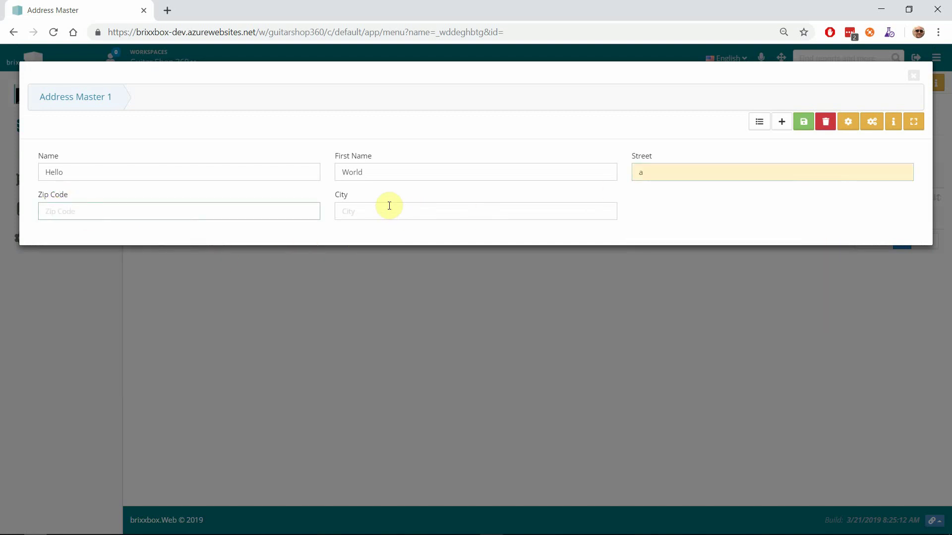
pyautogui.write('b')
pyautogui.click(389, 208)
pyautogui.write('c')
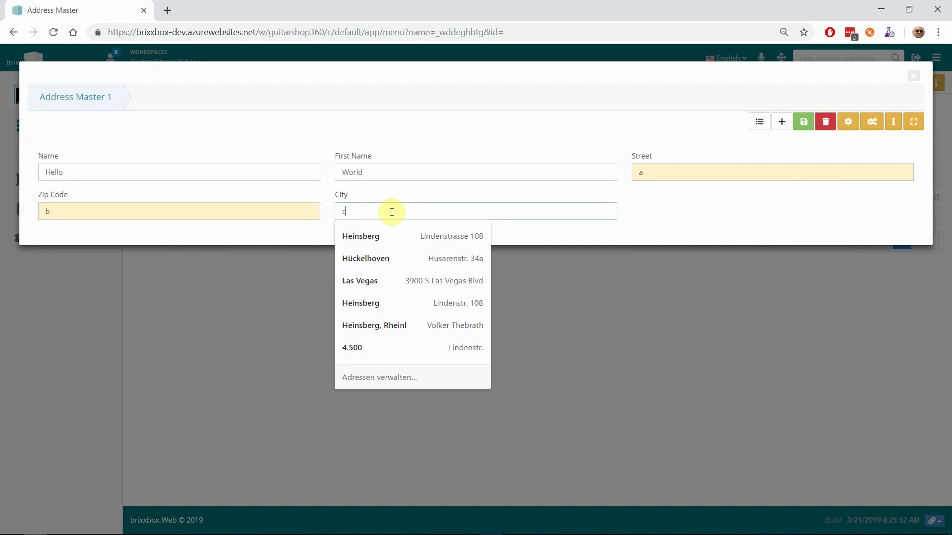
pyautogui.click(807, 125)
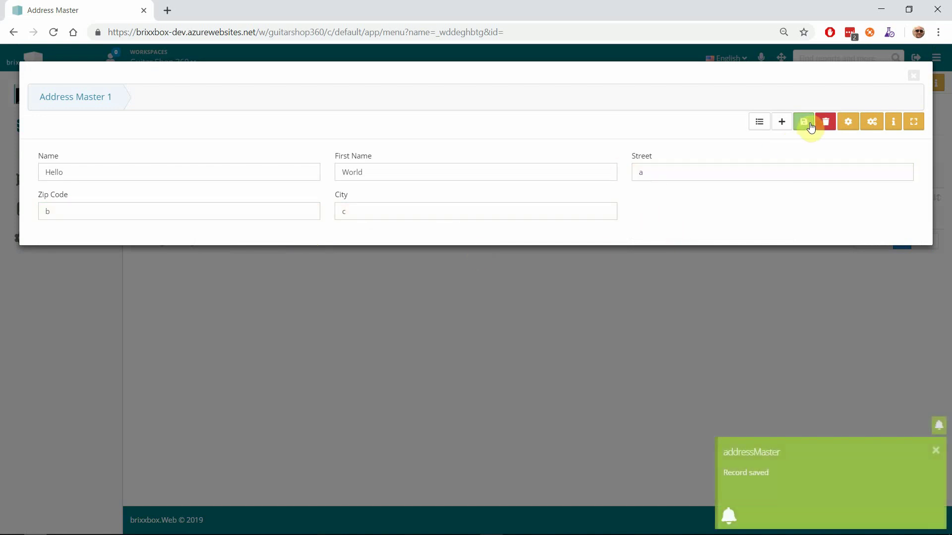
# Check the updated record in the address list, then close the list and form windows.
pyautogui.click(758, 122)
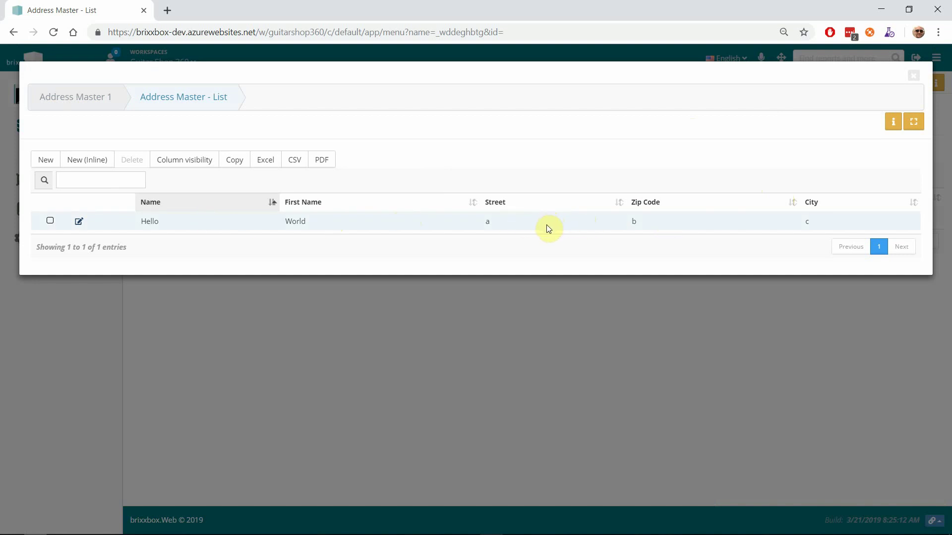
pyautogui.click(912, 79)
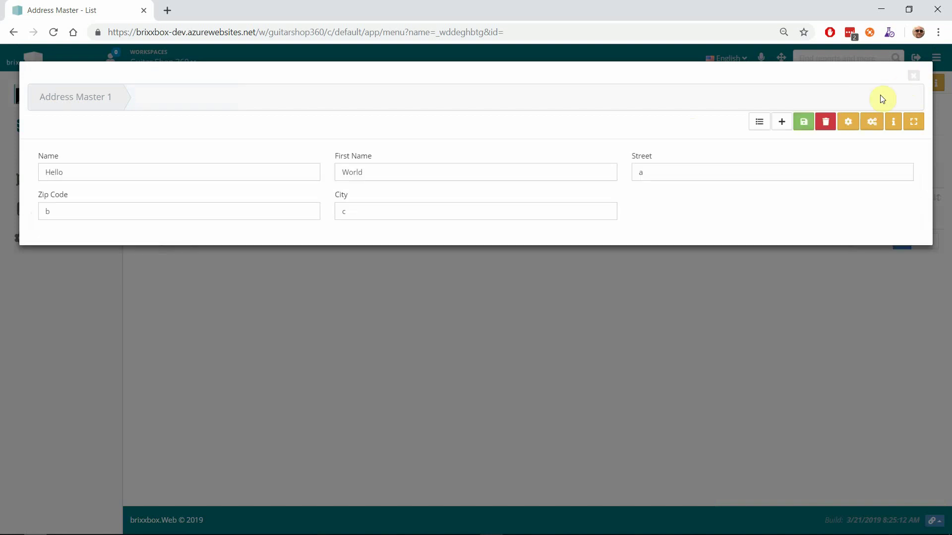
pyautogui.click(913, 77)
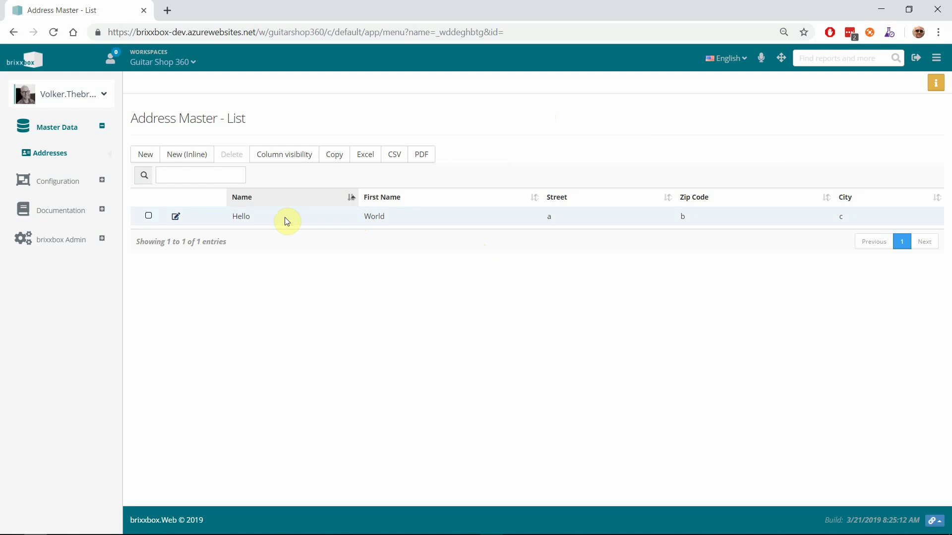
# Open the Hello / World record's edit form from the Address Master list.
pyautogui.click(175, 218)
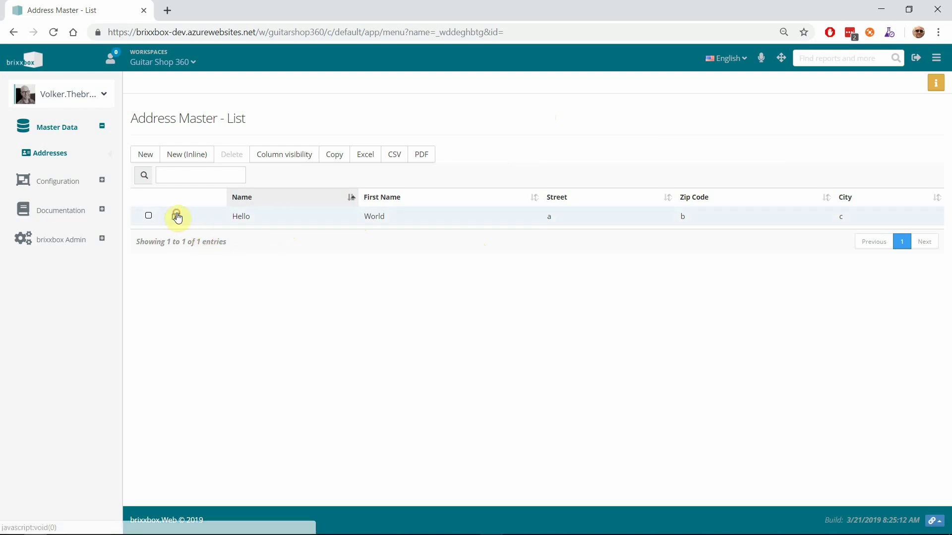